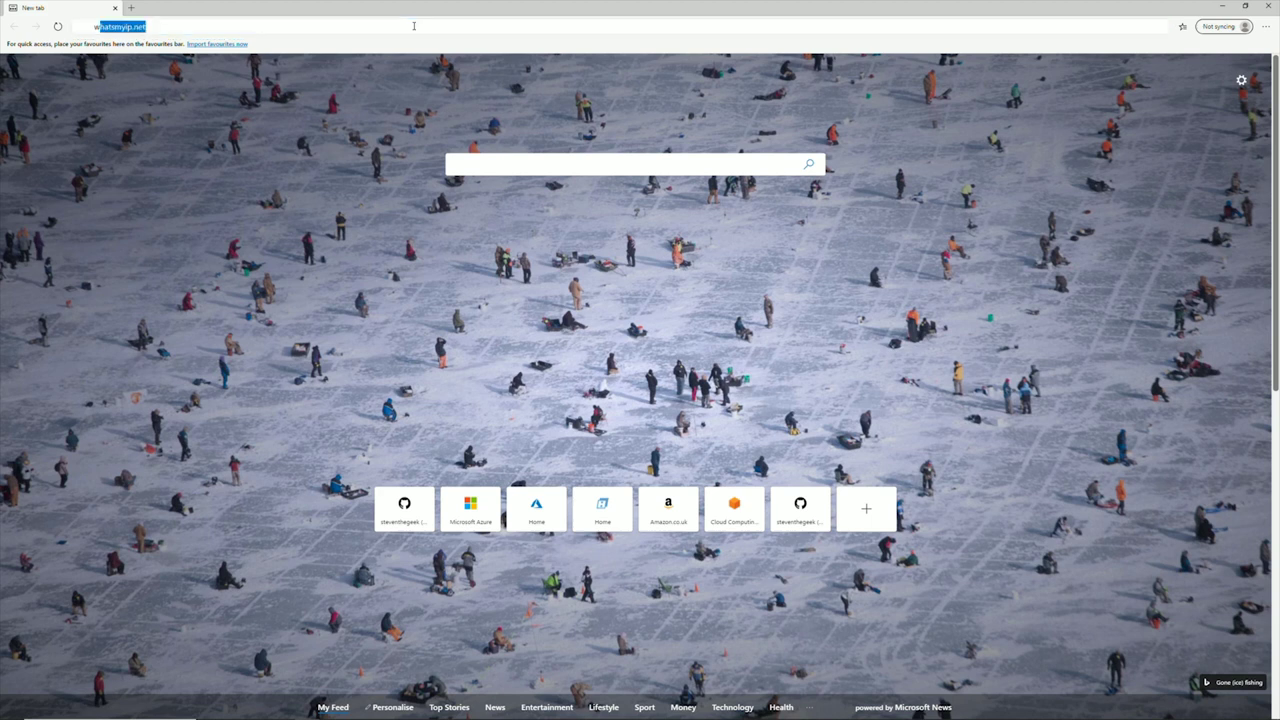
{"action": "type", "text": "www.virtualhere.com"}
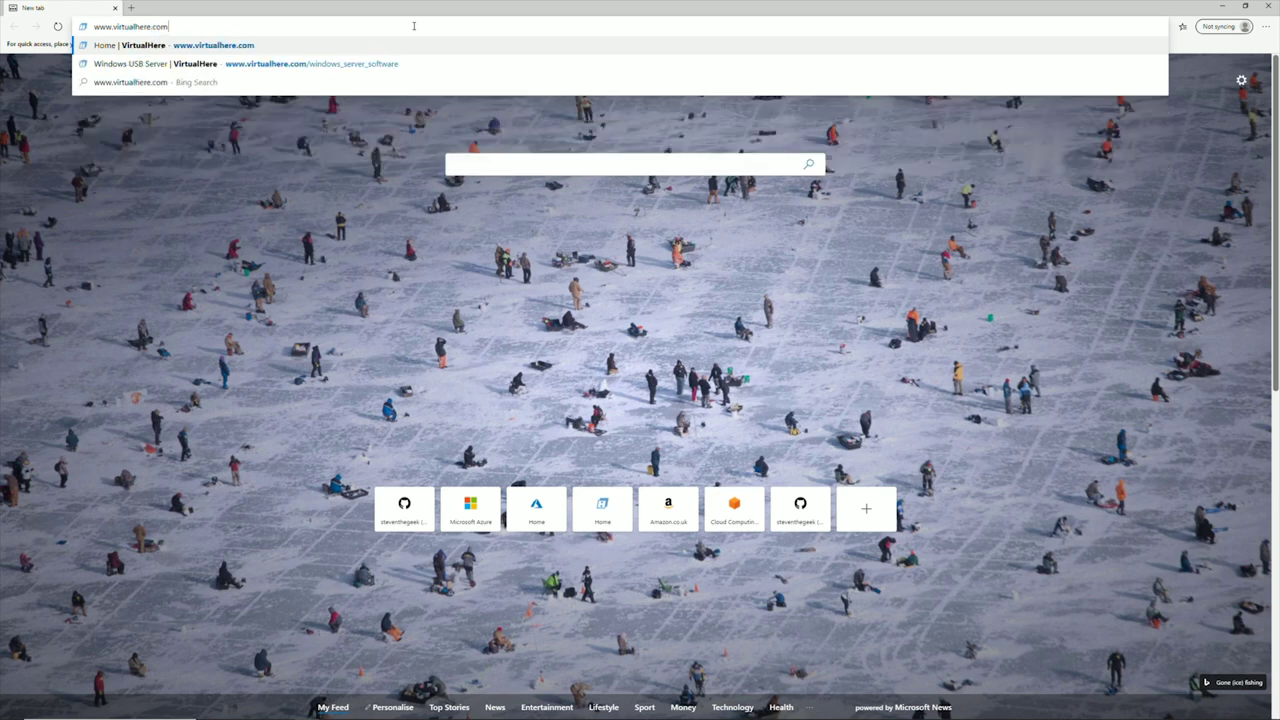
{"action": "key", "text": "Return"}
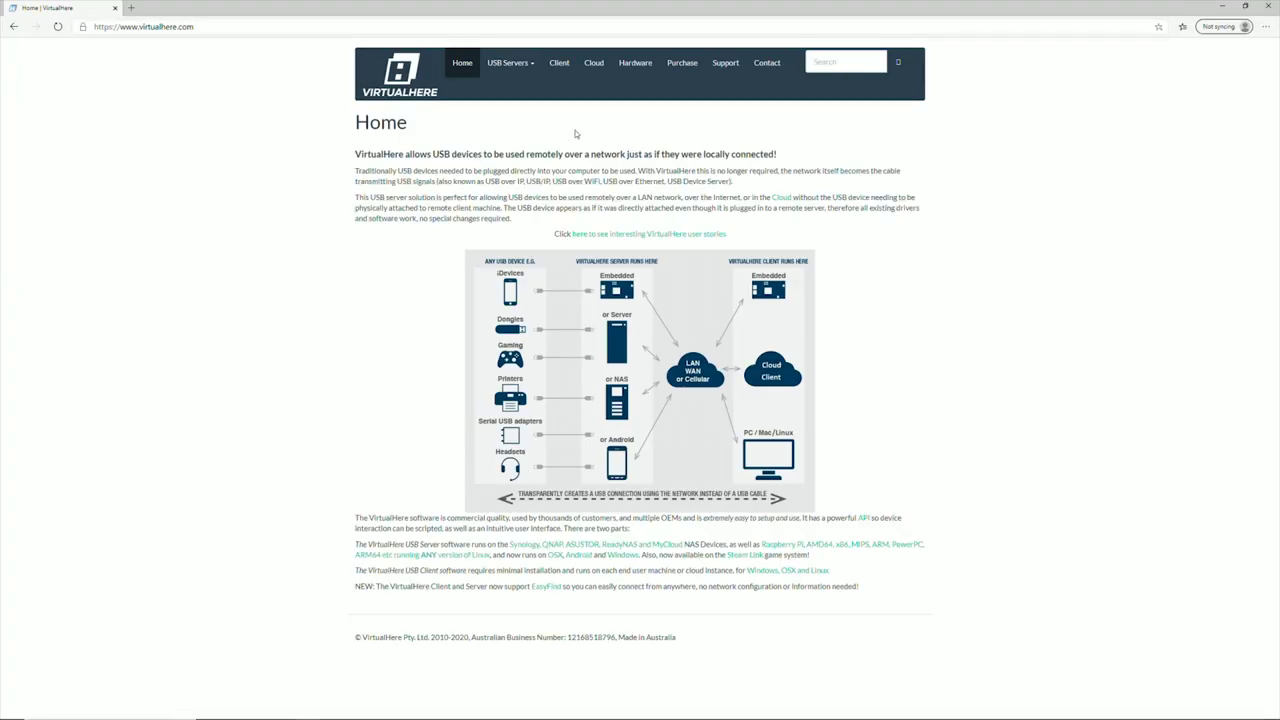
{"action": "left_click", "coordinate": [498, 64]}
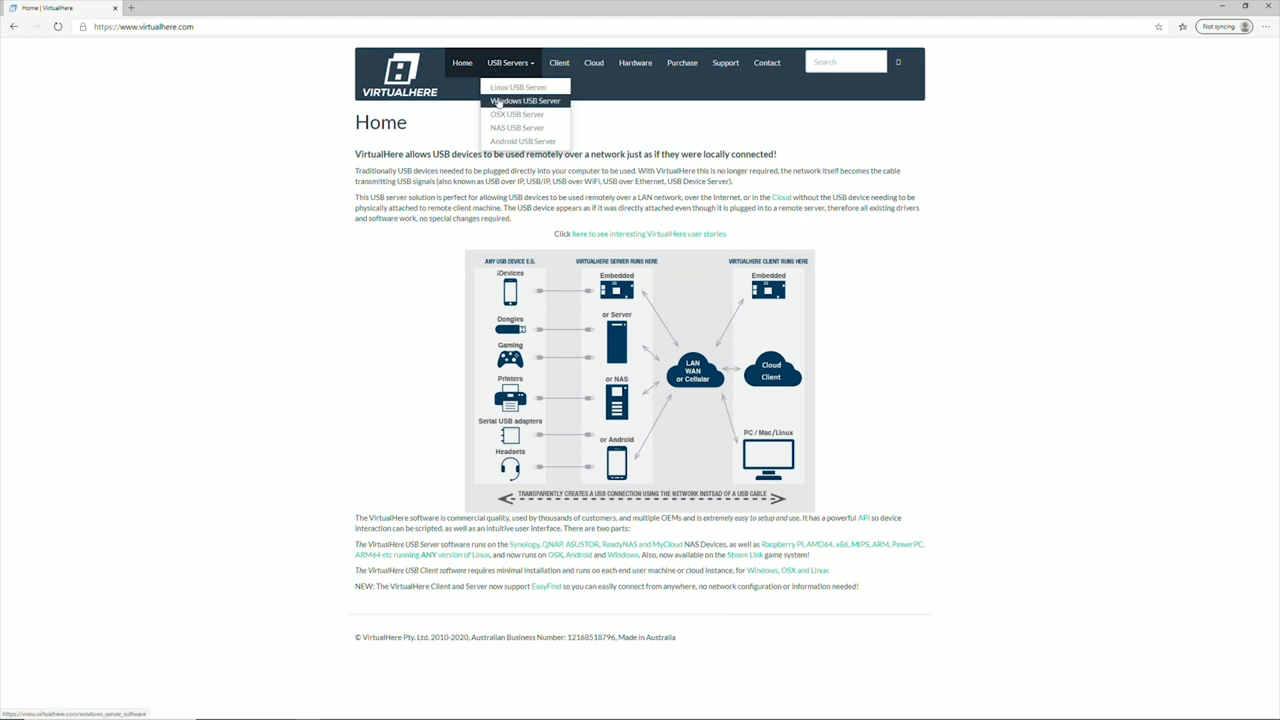
- Download the 64-bit Windows USB Server (vhusbdwin64.exe) from the Windows USB Server page
{"action": "left_click", "coordinate": [497, 103]}
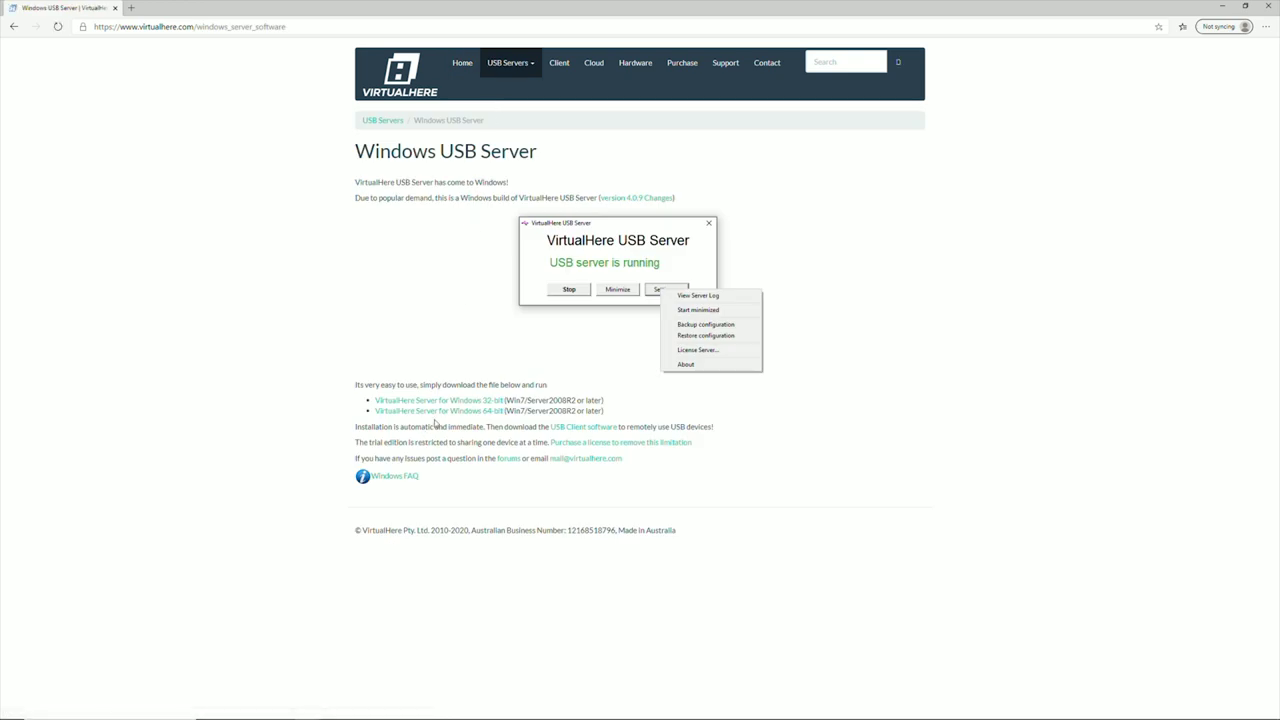
{"action": "left_click", "coordinate": [440, 416]}
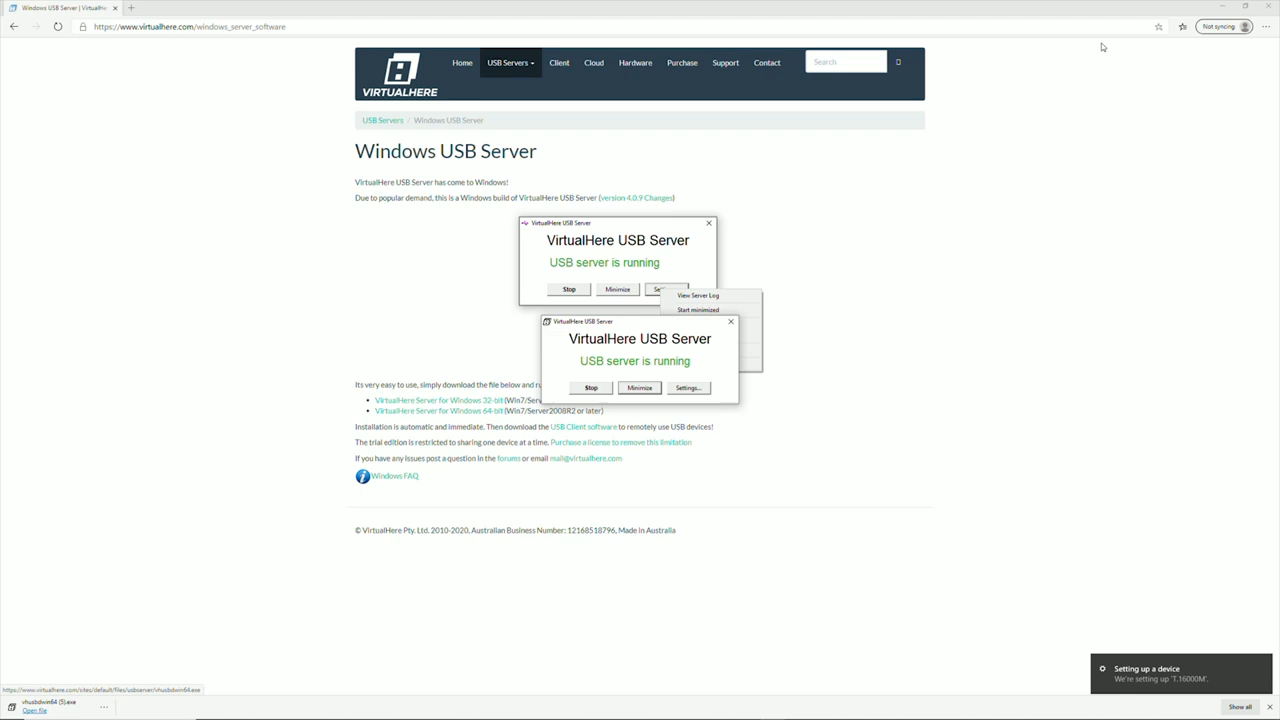
- Shrink Edge, move it aside to reveal Parsec, and close it
{"action": "left_click", "coordinate": [1246, 7]}
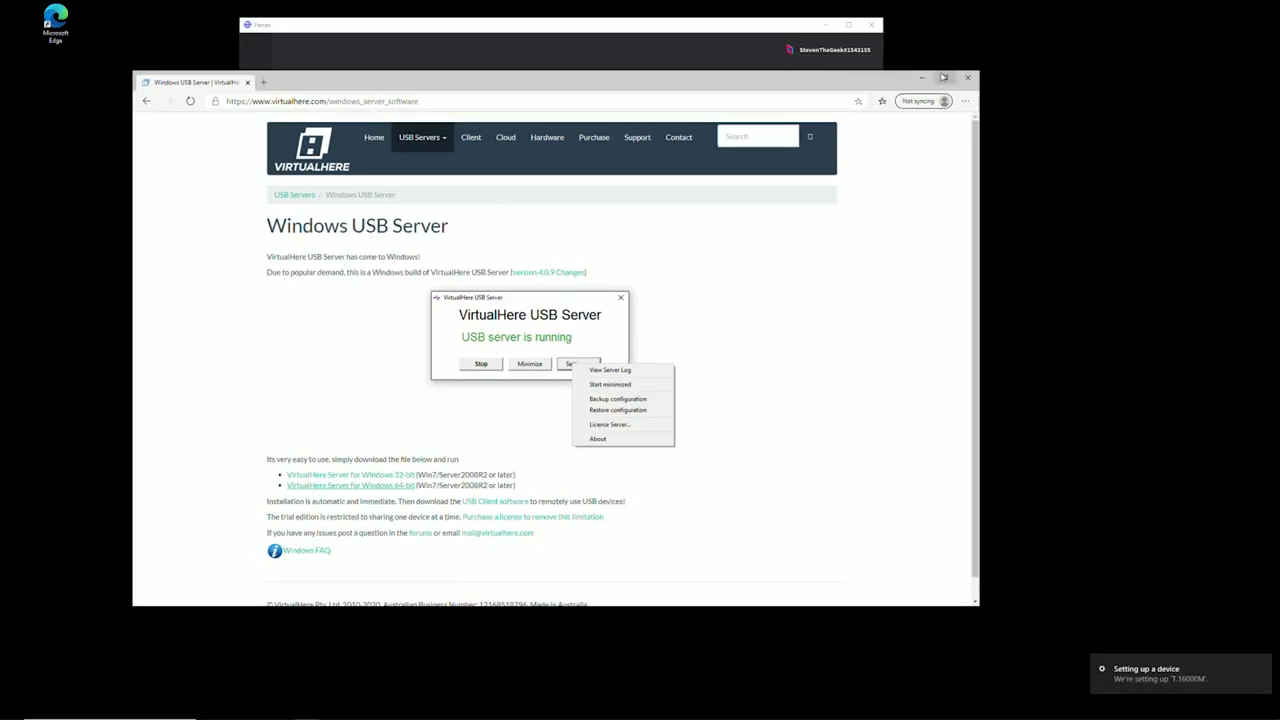
{"action": "left_click_drag", "start_coordinate": [942, 77], "coordinate": [876, 371]}
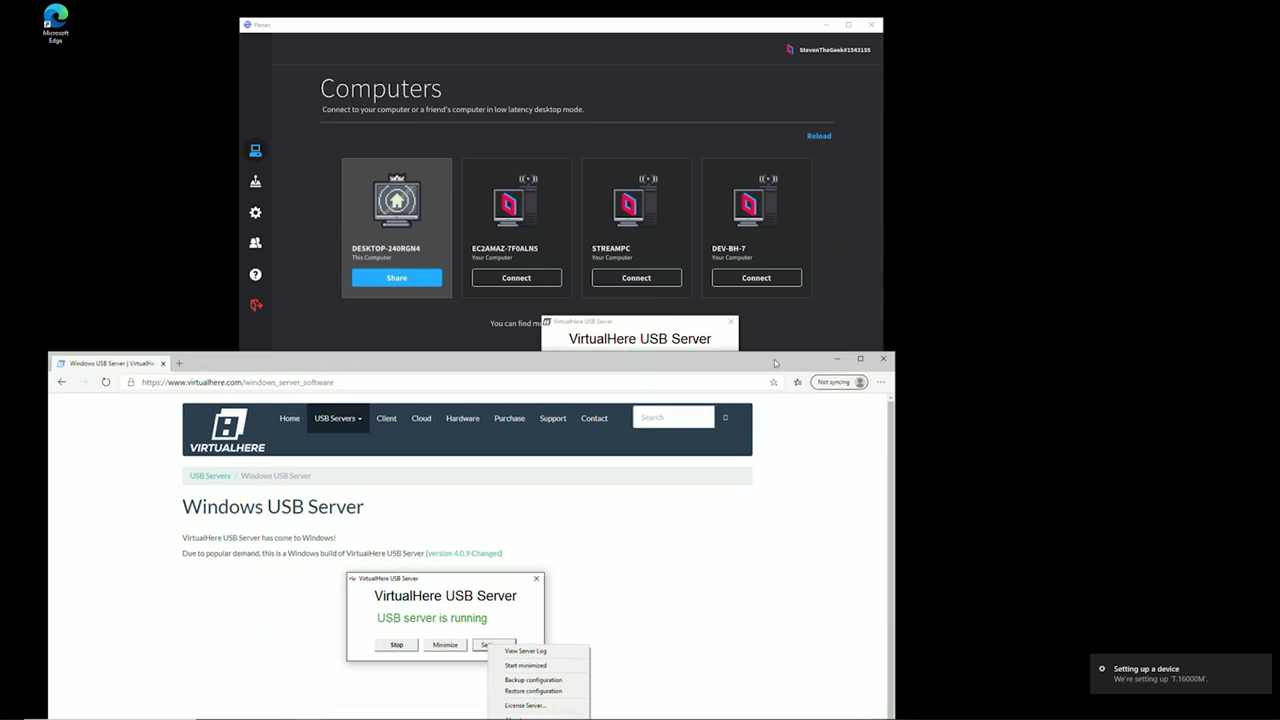
{"action": "left_click", "coordinate": [883, 358]}
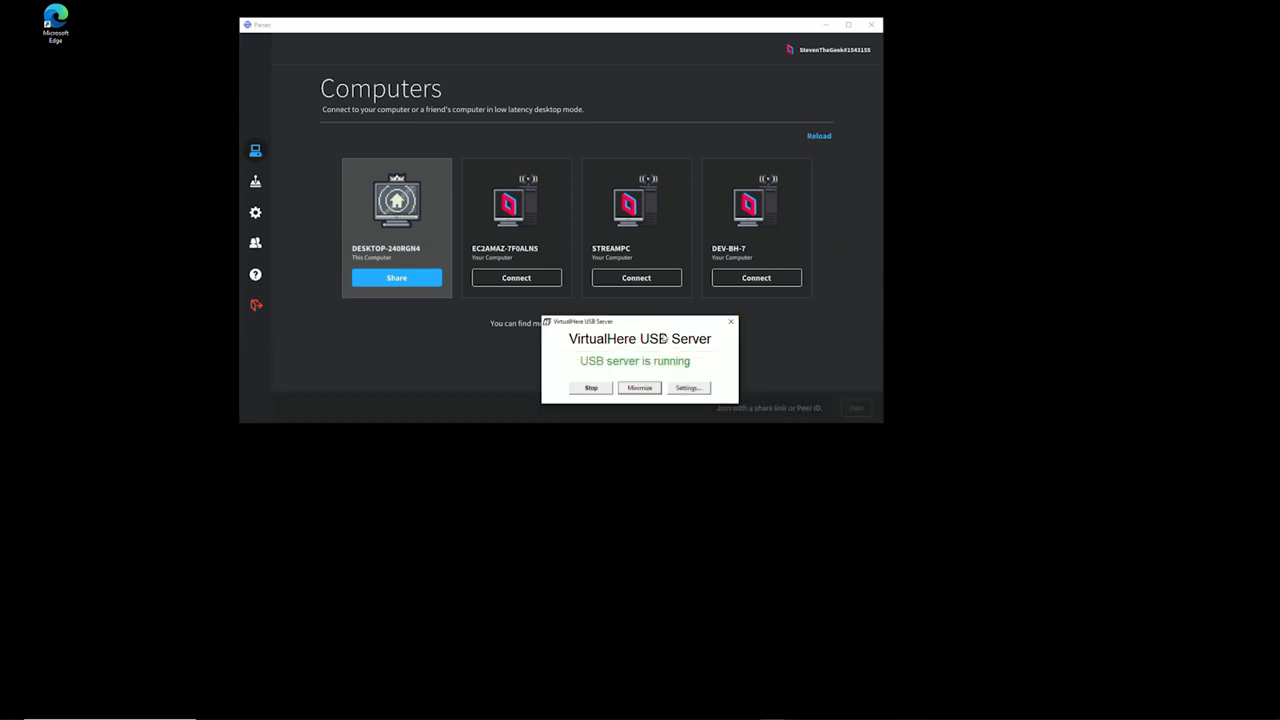
- Park the VirtualHere USB Server window top-right, checking its Settings menu without changes
{"action": "left_click_drag", "start_coordinate": [665, 321], "coordinate": [1173, 14]}
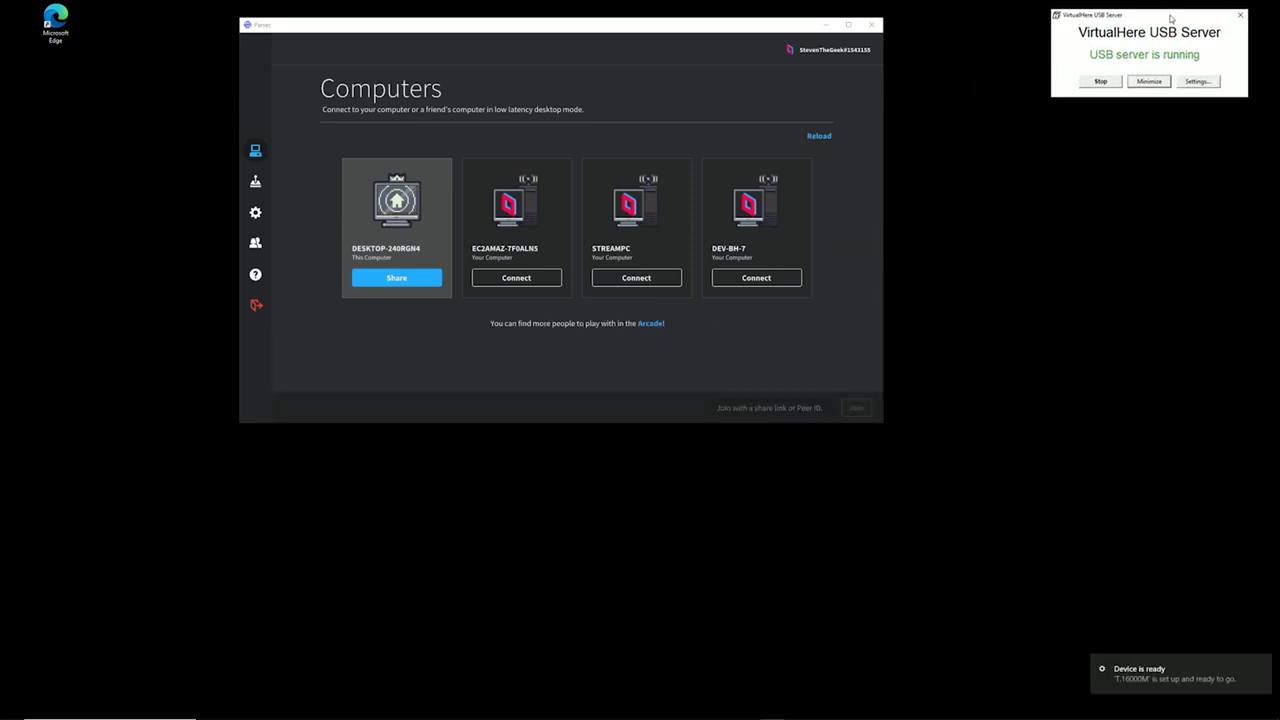
{"action": "left_click", "coordinate": [1195, 85]}
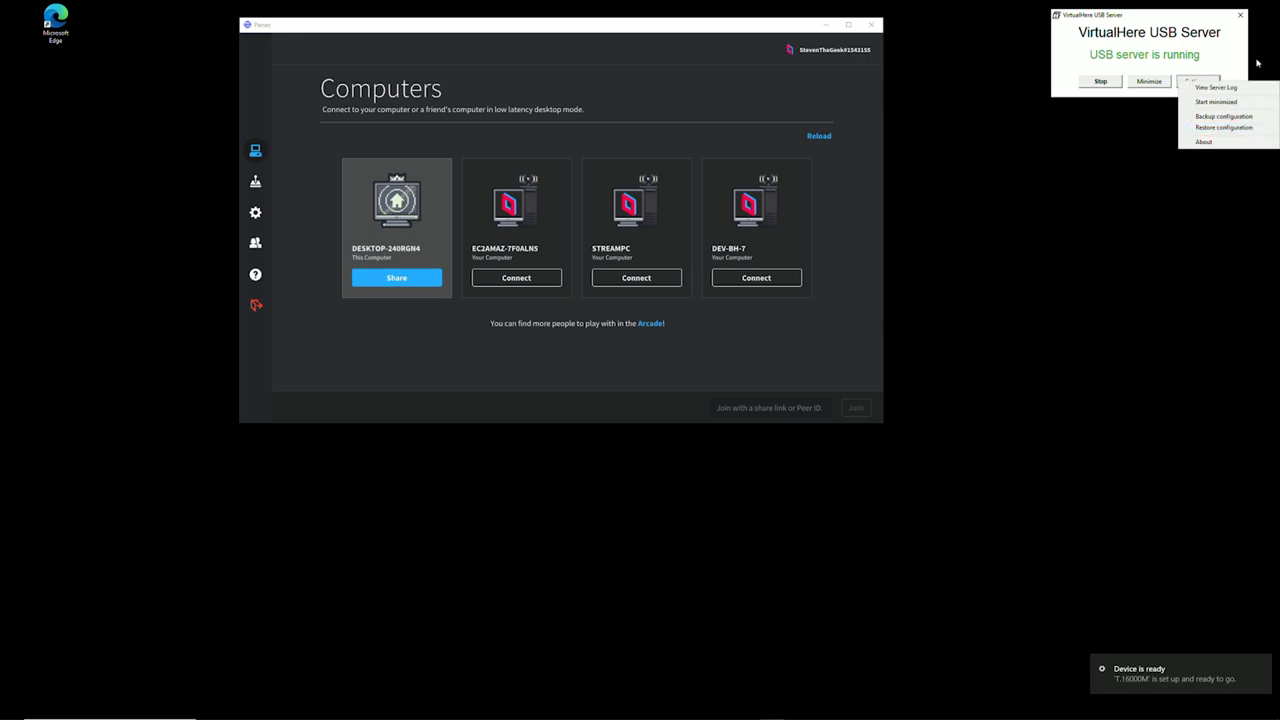
{"action": "left_click", "coordinate": [1066, 50]}
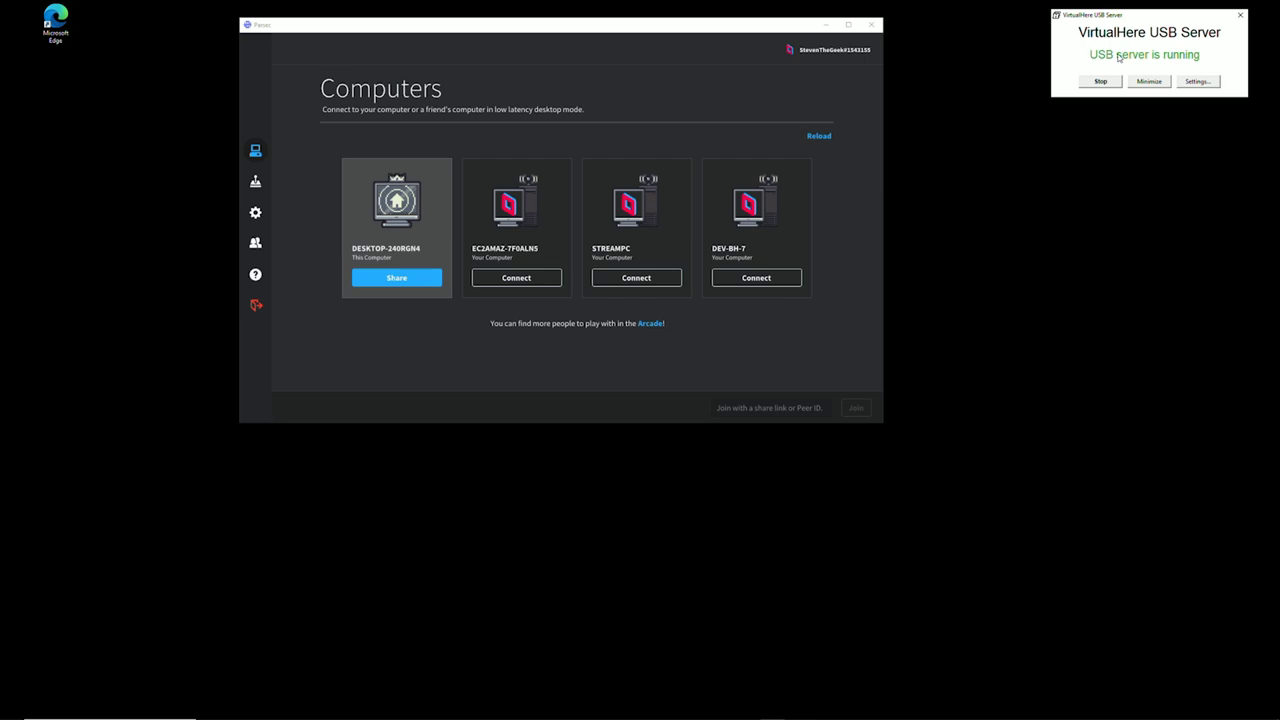
{"action": "mouse_move", "coordinate": [772, 716]}
- Connect to EC2AMAZ-7F0ALN5 from Parsec's Computers list
{"action": "left_click", "coordinate": [517, 279]}
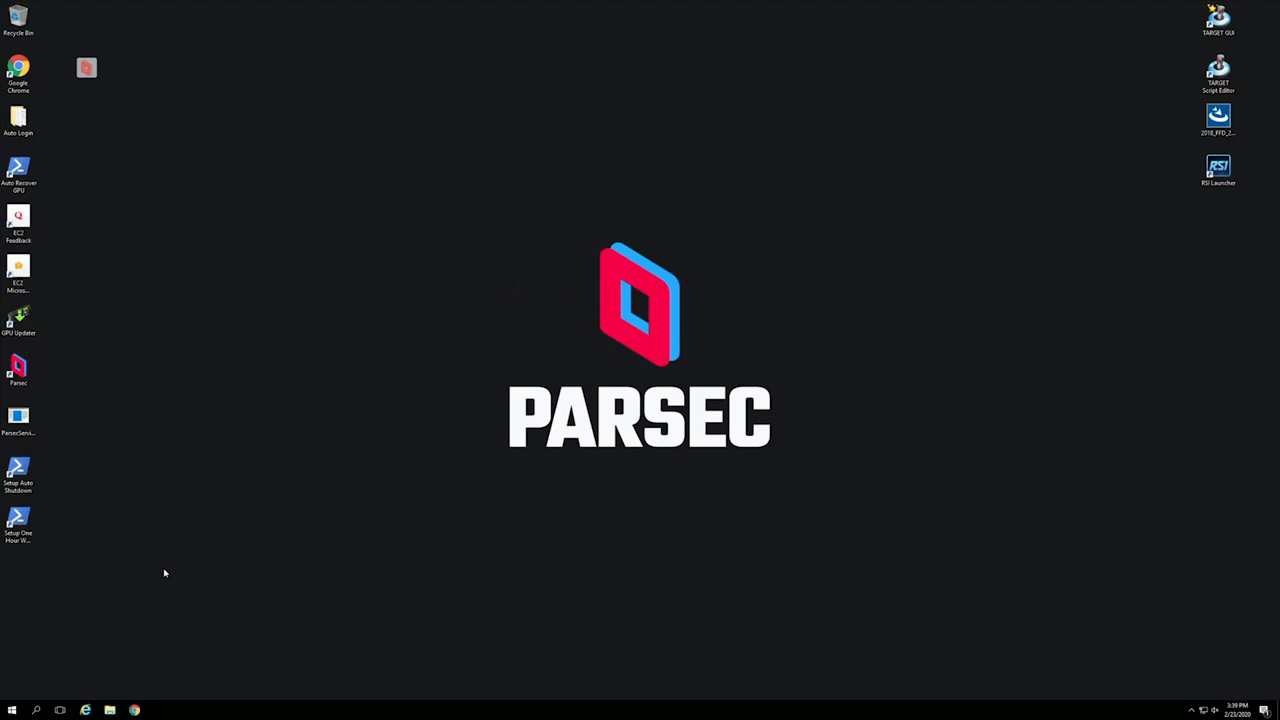
- In remote Chrome, open virtualhere.com's USB Client page and scroll to the Version 4.9.8 downloads
{"action": "left_click", "coordinate": [136, 710]}
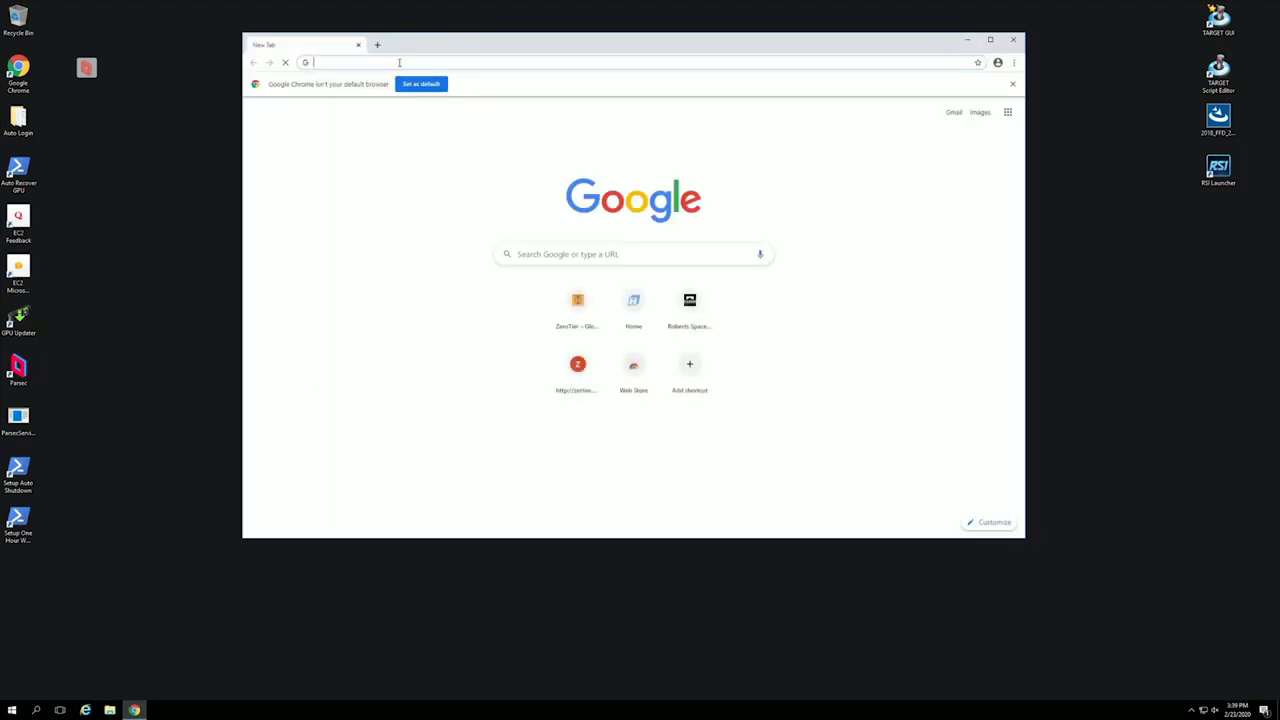
{"action": "type", "text": "www.virt"}
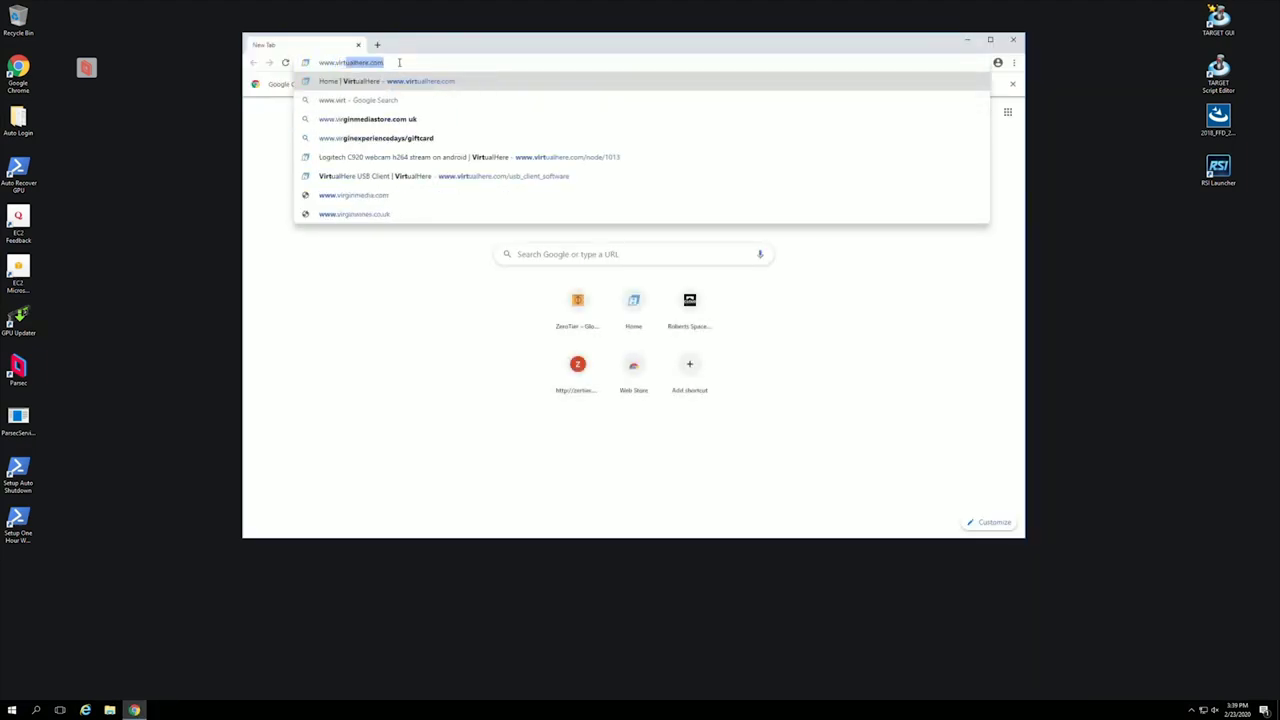
{"action": "type", "text": "ualhere.com"}
{"action": "key", "text": "Return"}
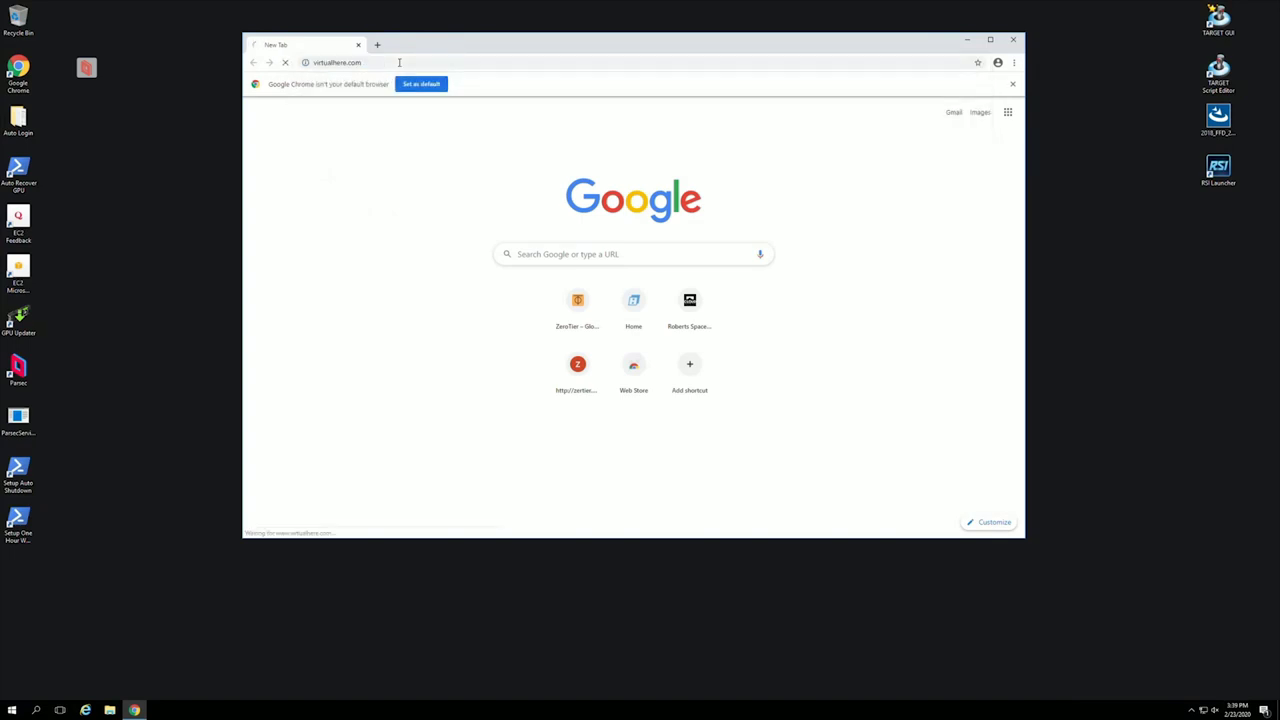
{"action": "left_click", "coordinate": [547, 121]}
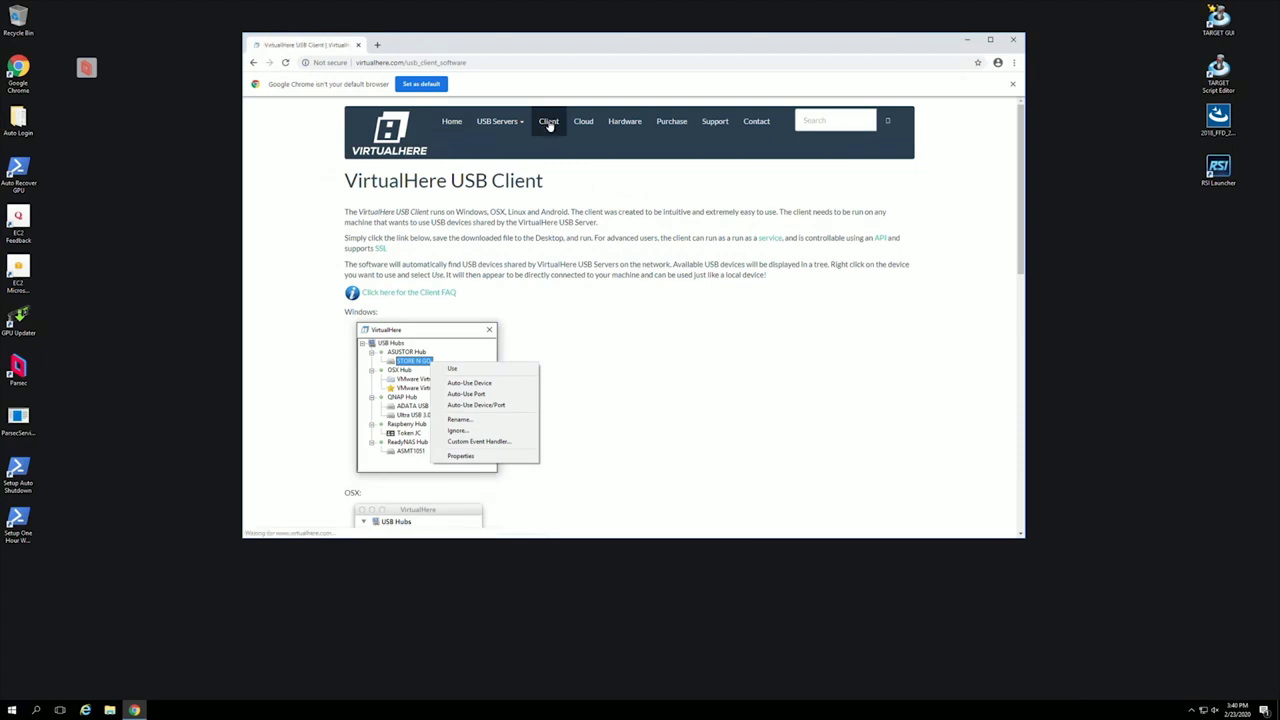
{"action": "scroll", "coordinate": [508, 279], "scroll_direction": "down", "scroll_amount": 3}
{"action": "scroll", "coordinate": [508, 279], "scroll_direction": "down", "scroll_amount": 1}
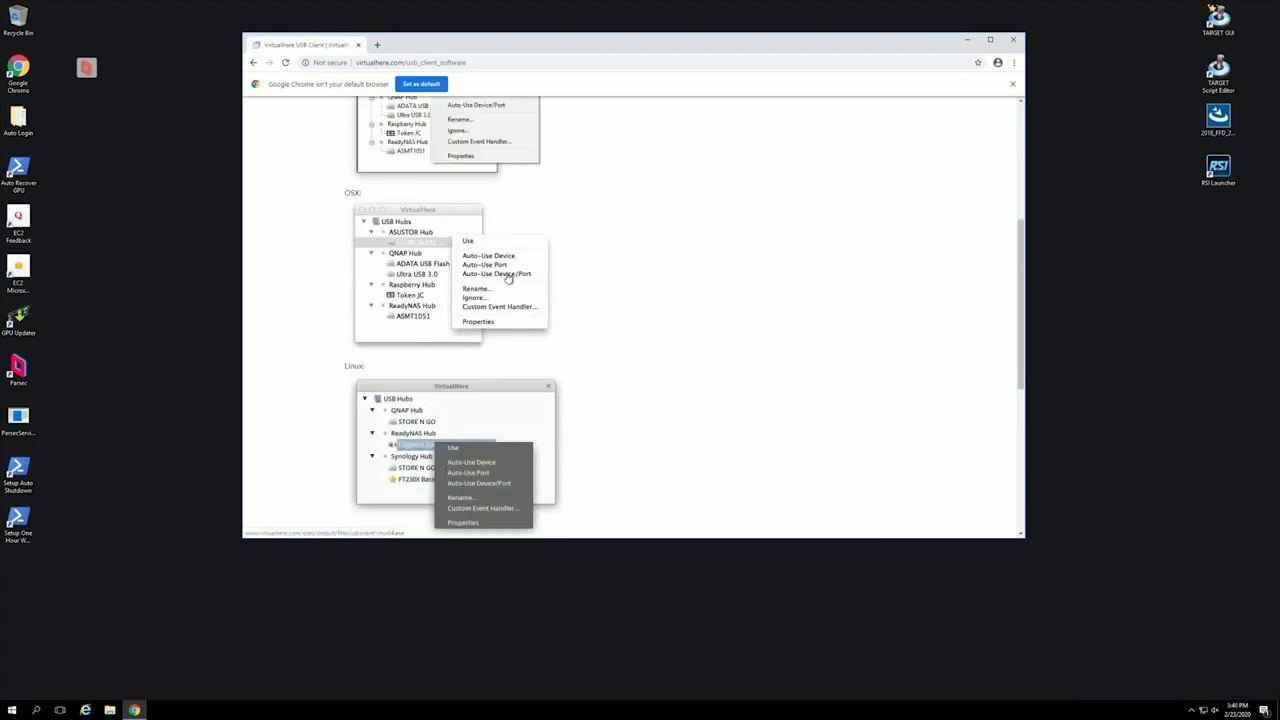
{"action": "scroll", "coordinate": [508, 279], "scroll_direction": "up", "scroll_amount": 2}
{"action": "scroll", "coordinate": [508, 279], "scroll_direction": "down", "scroll_amount": 6}
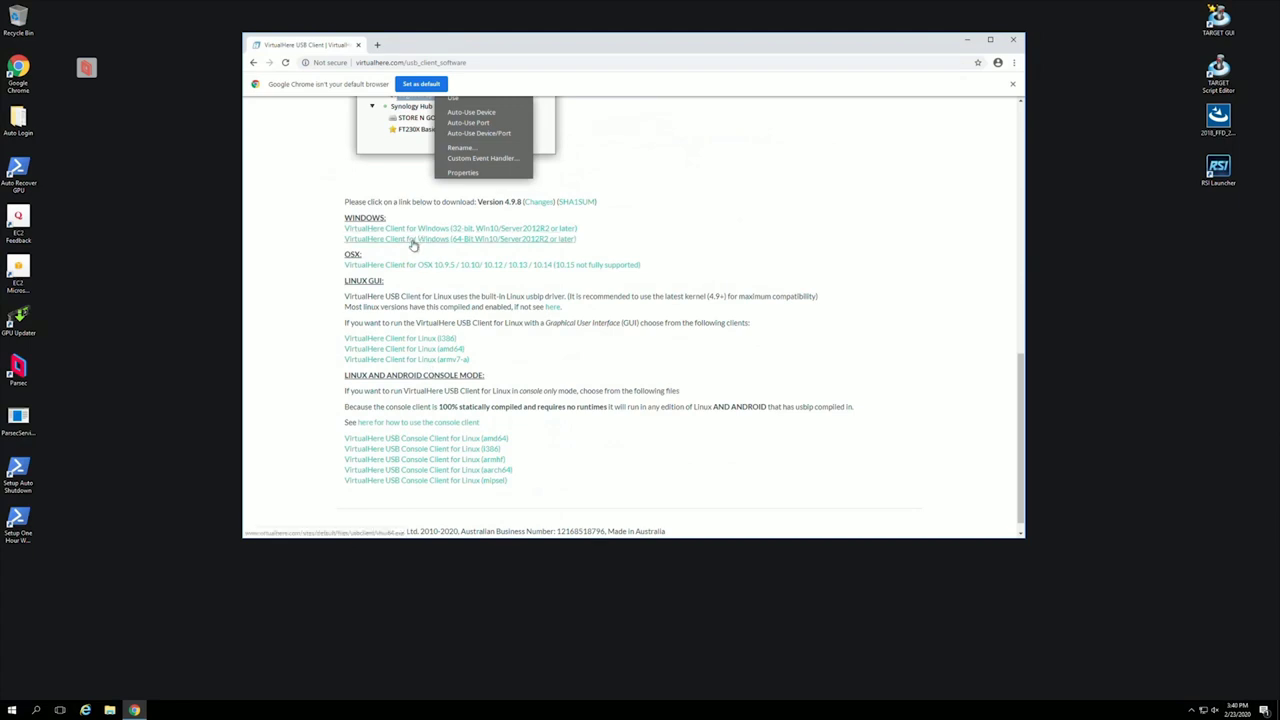
- Download and run the 64-bit Windows client vhui64.exe, then uncover its USB Hubs device list
{"action": "left_click", "coordinate": [412, 244]}
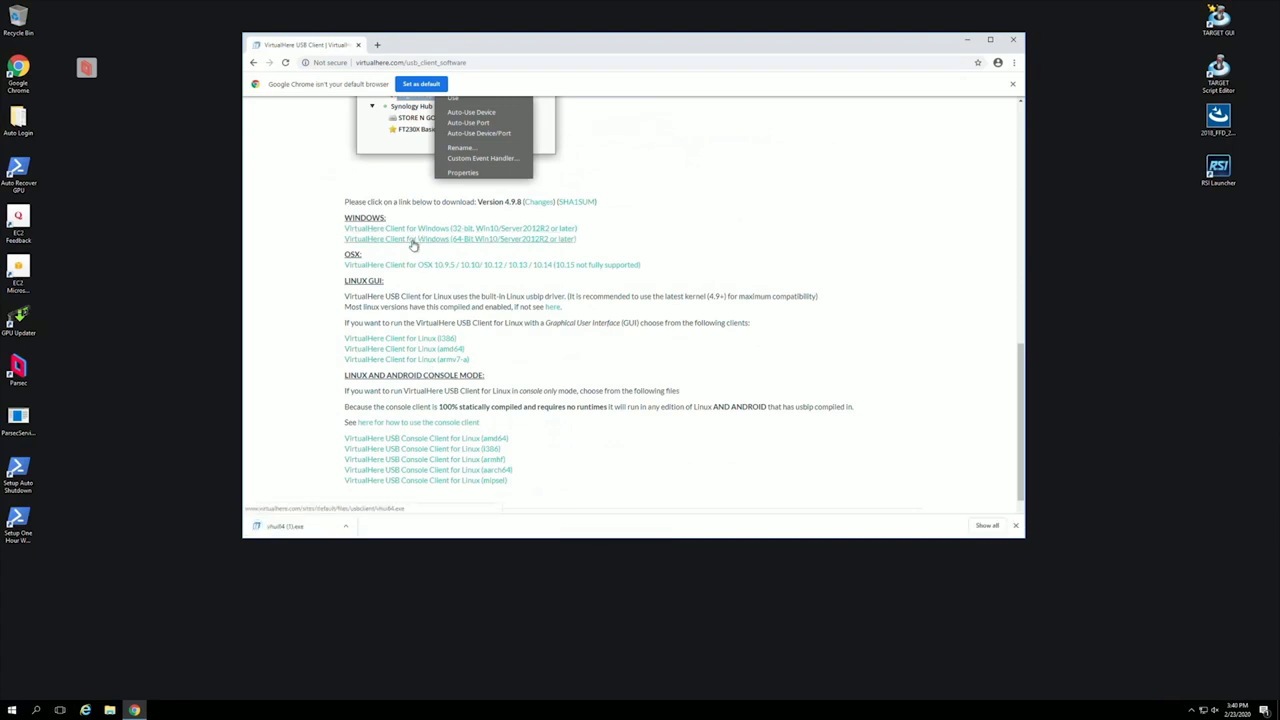
{"action": "left_click", "coordinate": [293, 531]}
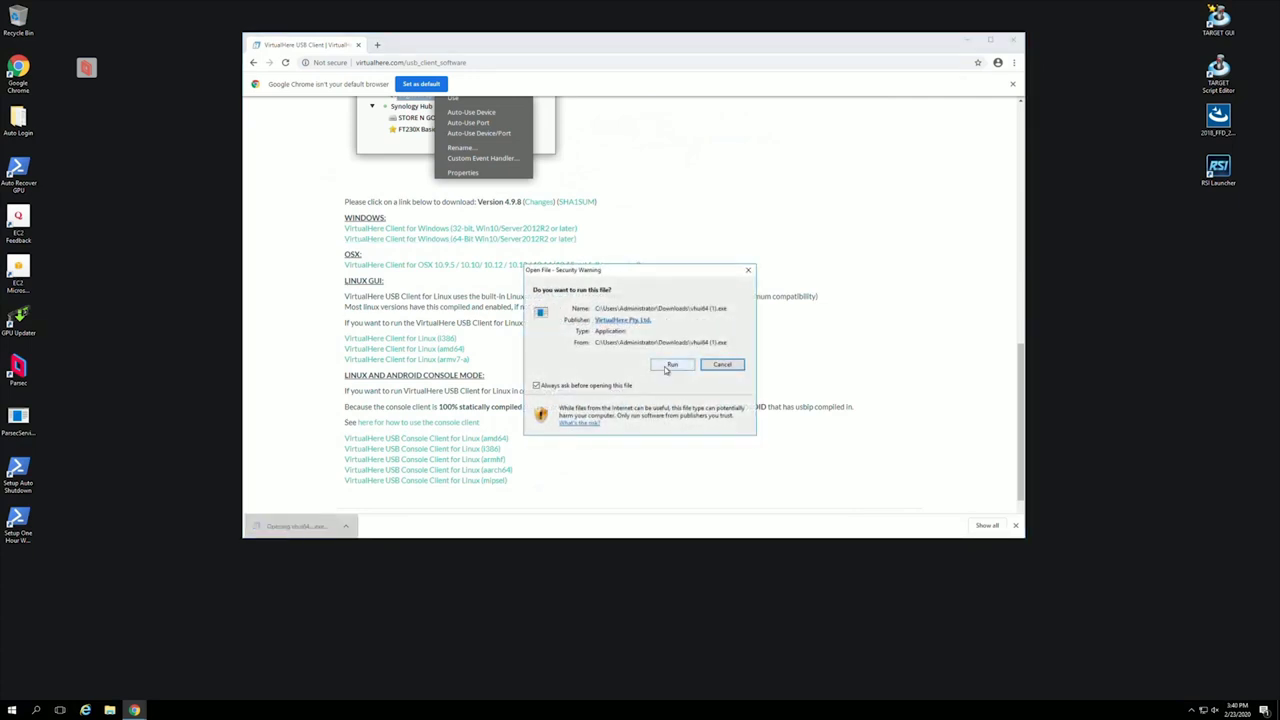
{"action": "left_click", "coordinate": [667, 367]}
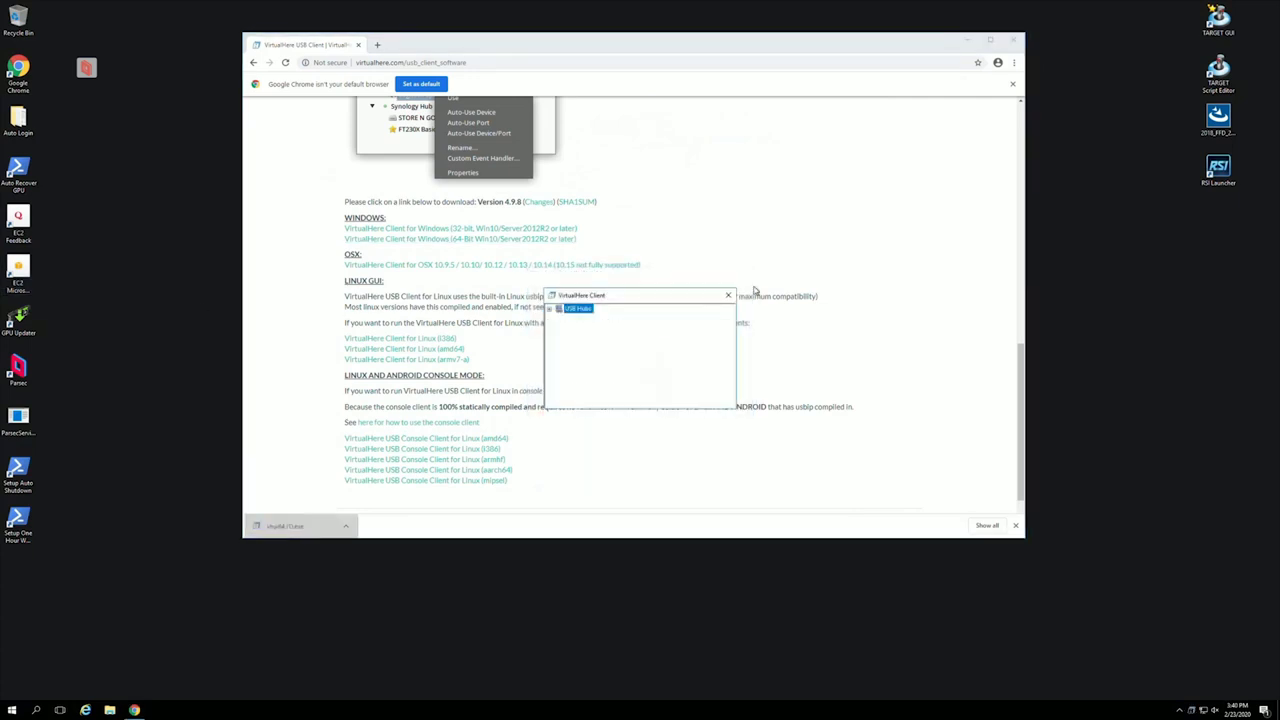
{"action": "left_click", "coordinate": [970, 43]}
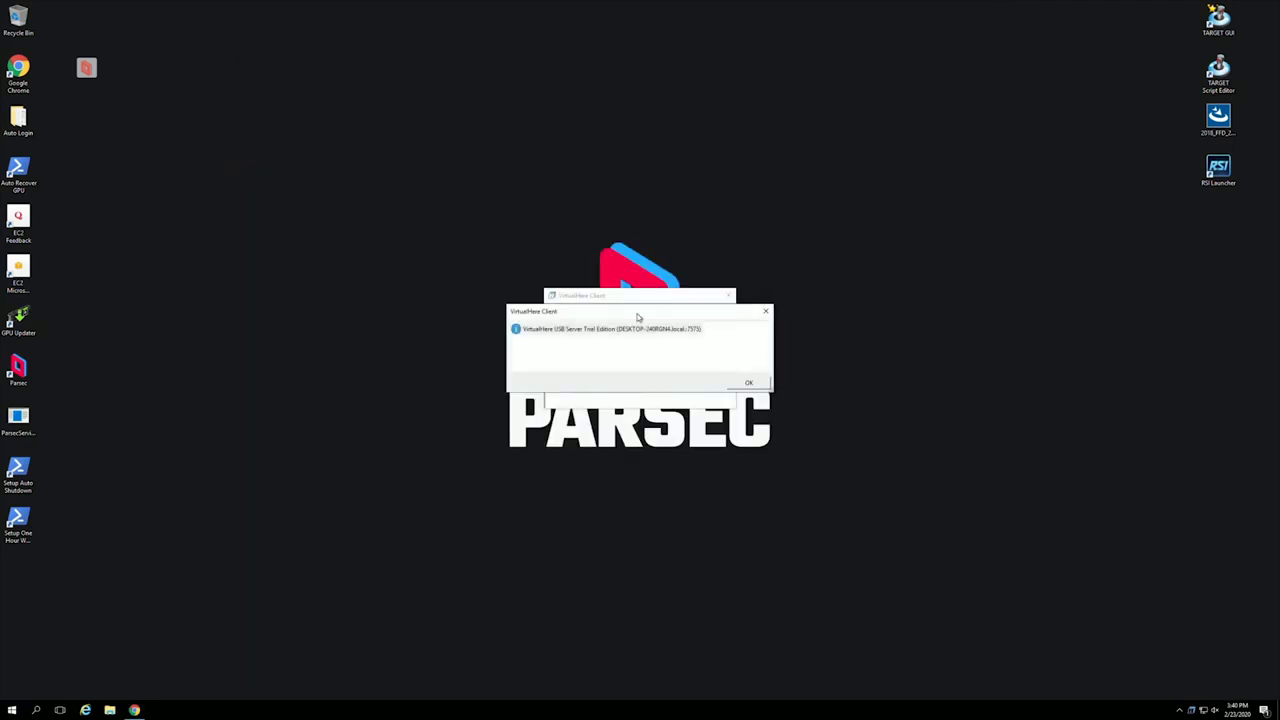
{"action": "left_click_drag", "start_coordinate": [637, 317], "coordinate": [639, 366]}
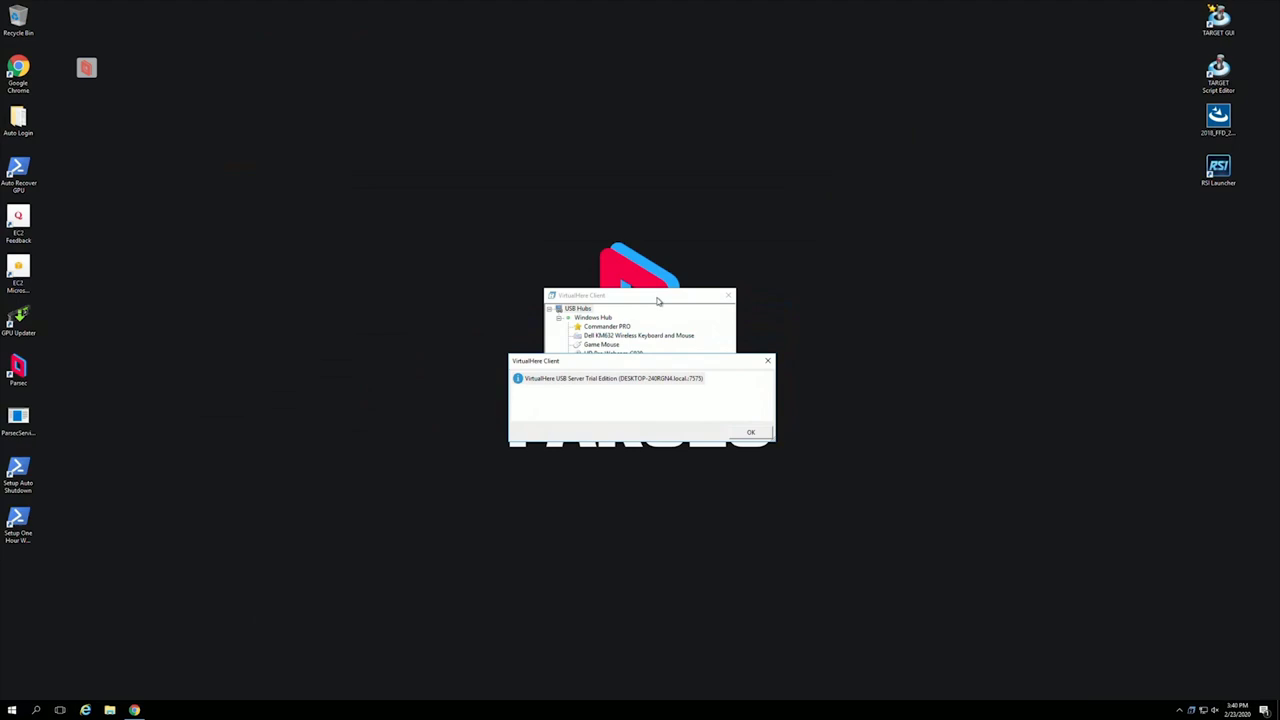
{"action": "left_click_drag", "start_coordinate": [659, 298], "coordinate": [1034, 60]}
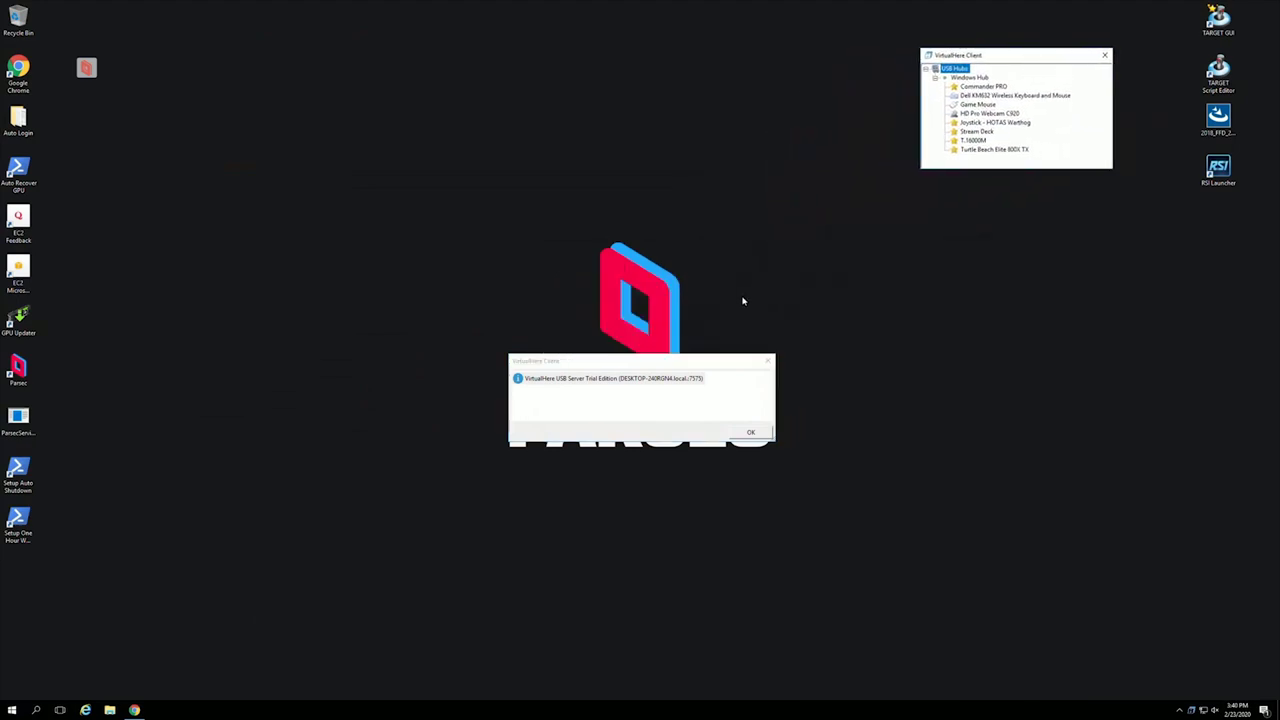
- Dismiss the trial edition notice and choose Use this device on the T.16000M joystick
{"action": "left_click", "coordinate": [751, 432]}
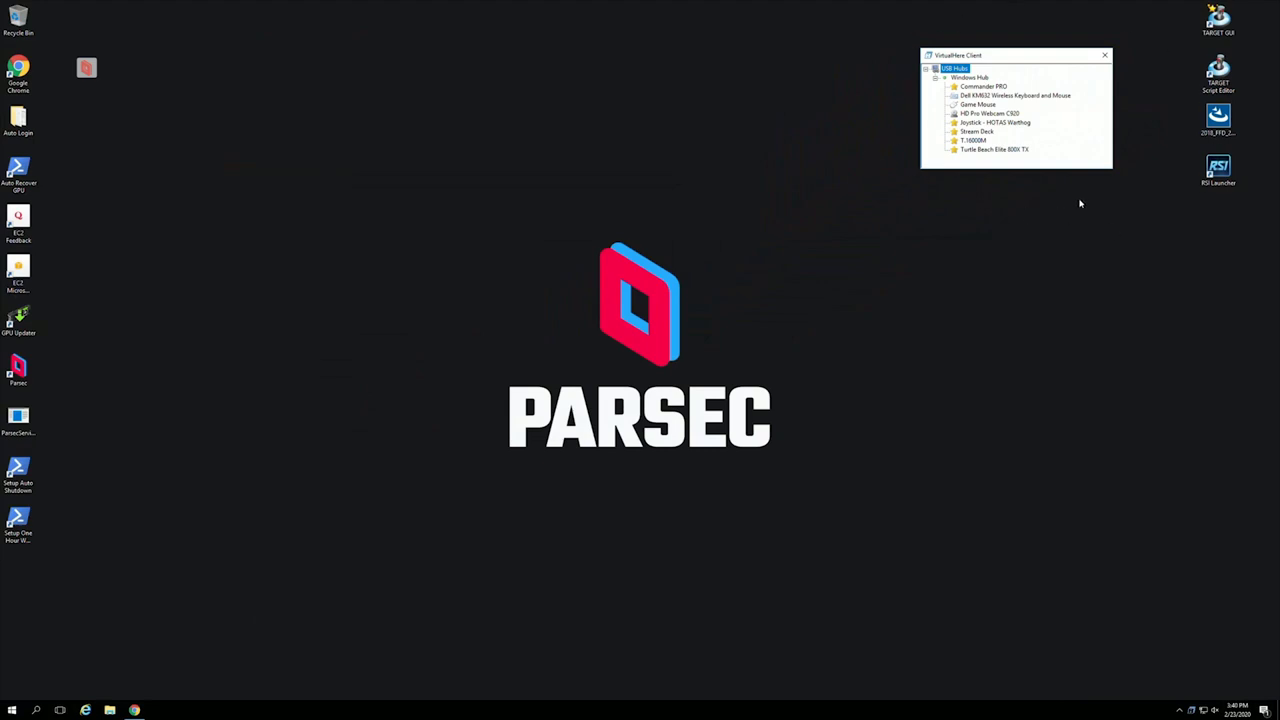
{"action": "left_click", "coordinate": [975, 140]}
{"action": "right_click", "coordinate": [977, 142]}
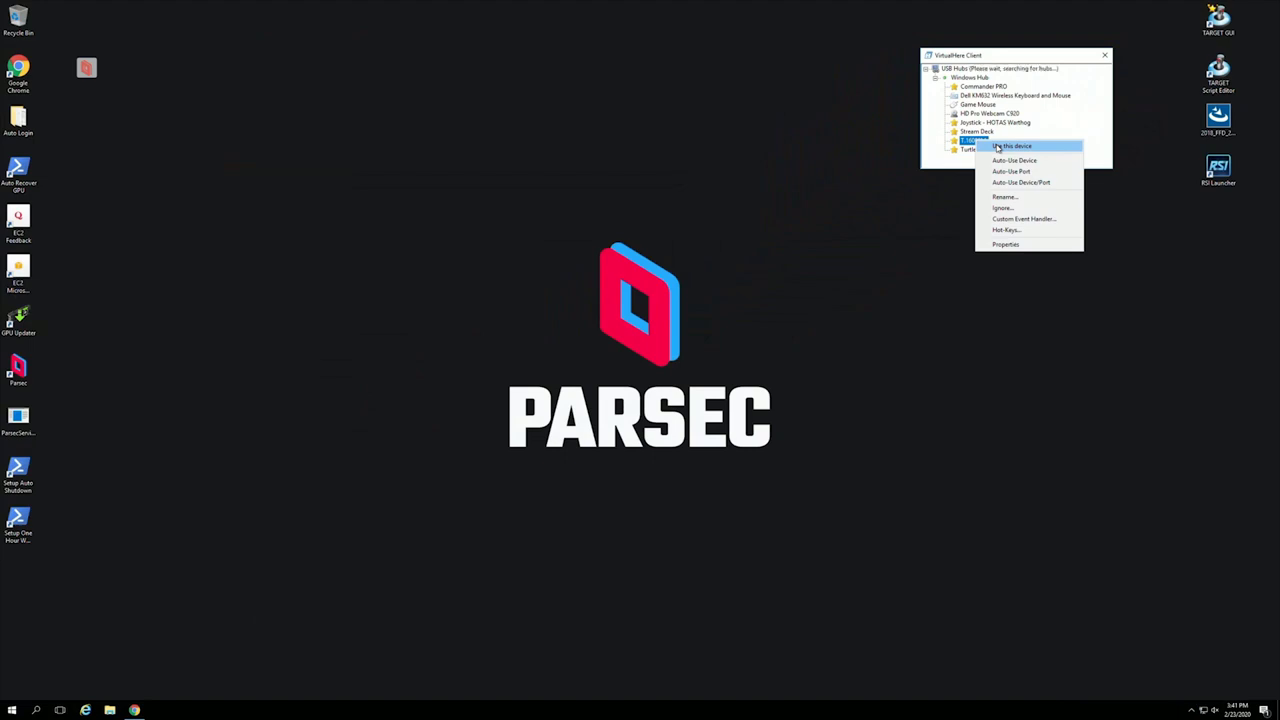
{"action": "left_click", "coordinate": [997, 147]}
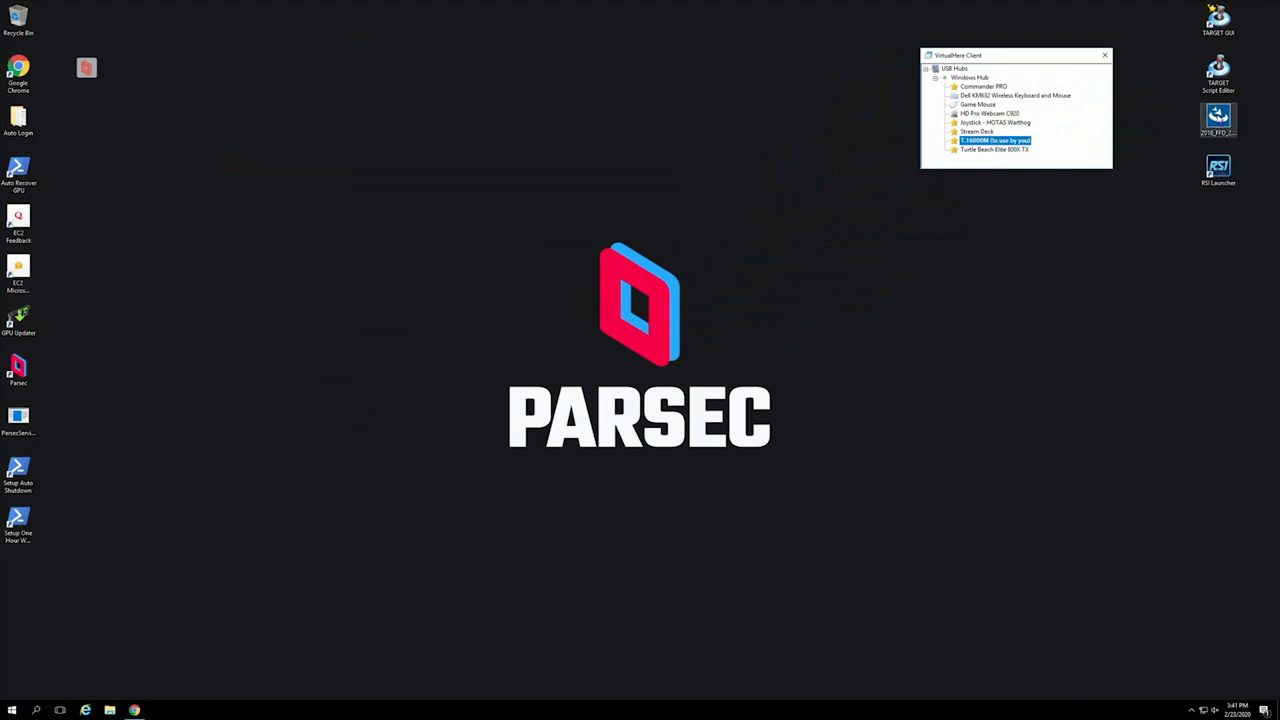
- Run the 2018_FFD_2 Thrustmaster FFB driver installer, repair the installation, and finish the wizard
{"action": "double_click", "coordinate": [1220, 118]}
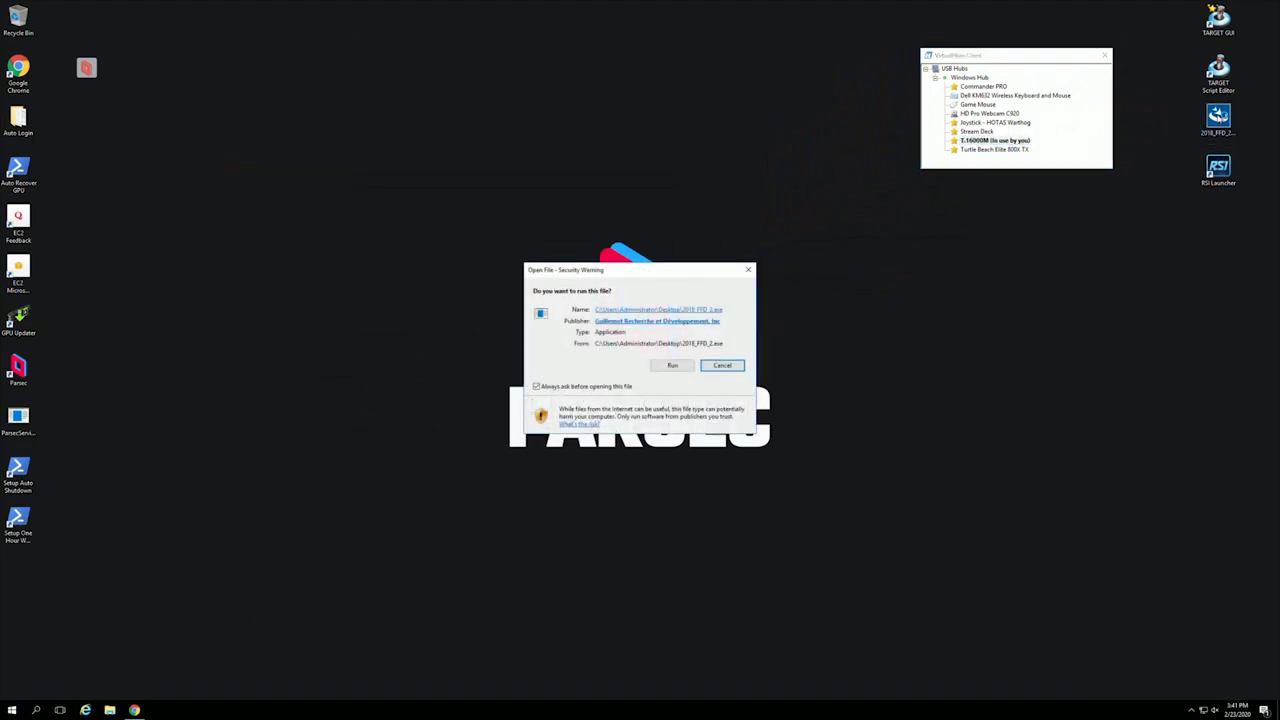
{"action": "left_click", "coordinate": [671, 365]}
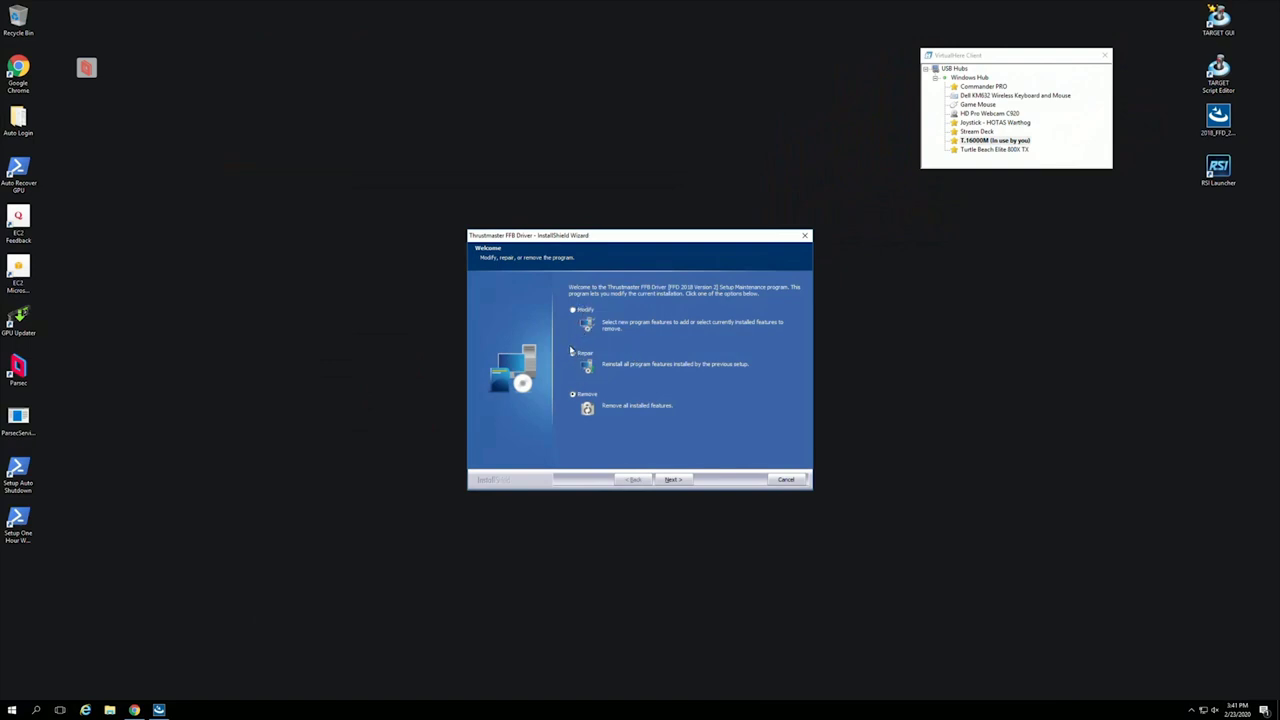
{"action": "left_click", "coordinate": [572, 352]}
{"action": "left_click", "coordinate": [674, 480]}
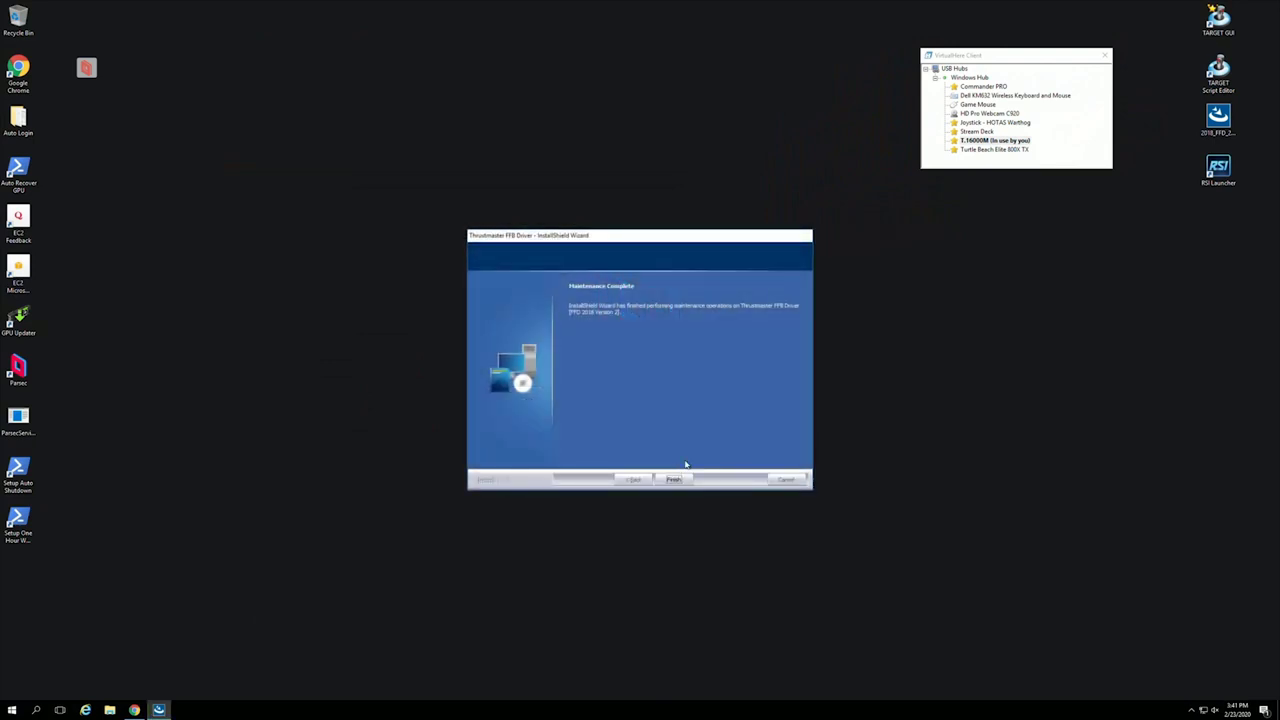
{"action": "left_click", "coordinate": [672, 479]}
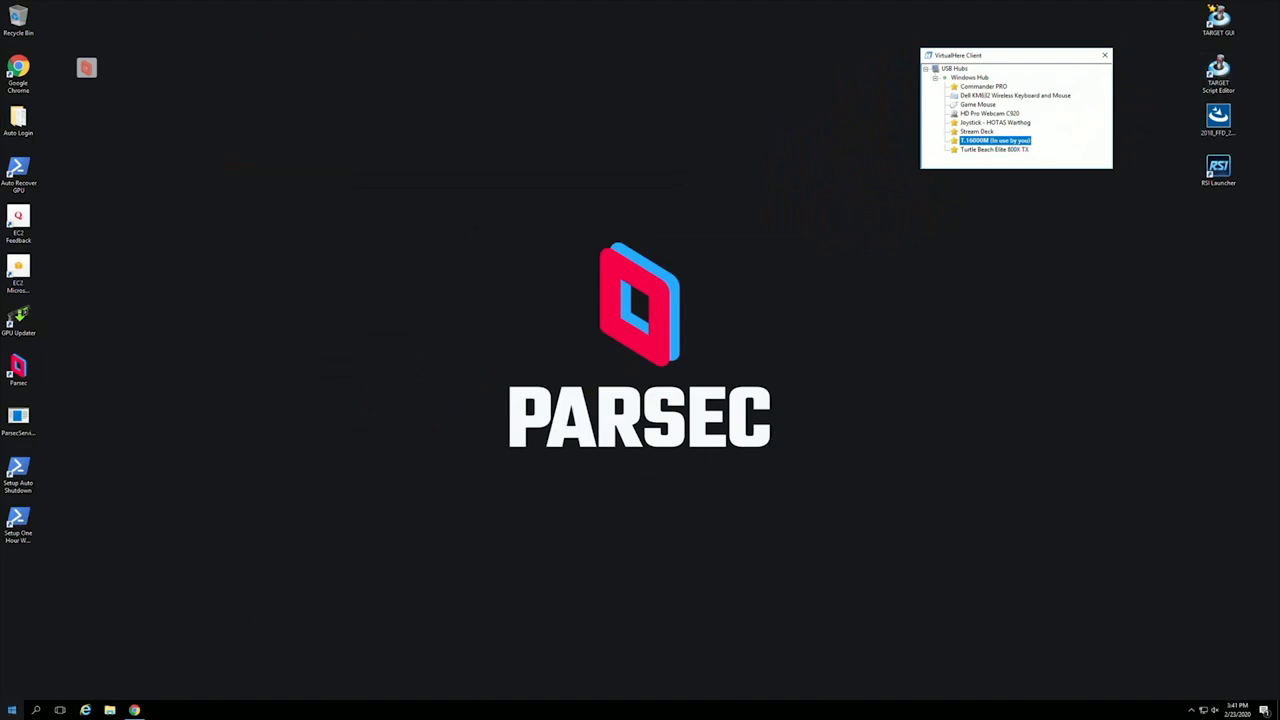
- Open Set up USB game controllers via a 'joy' Start search and move it to the top centre
{"action": "left_click", "coordinate": [12, 712]}
{"action": "type", "text": "joy"}
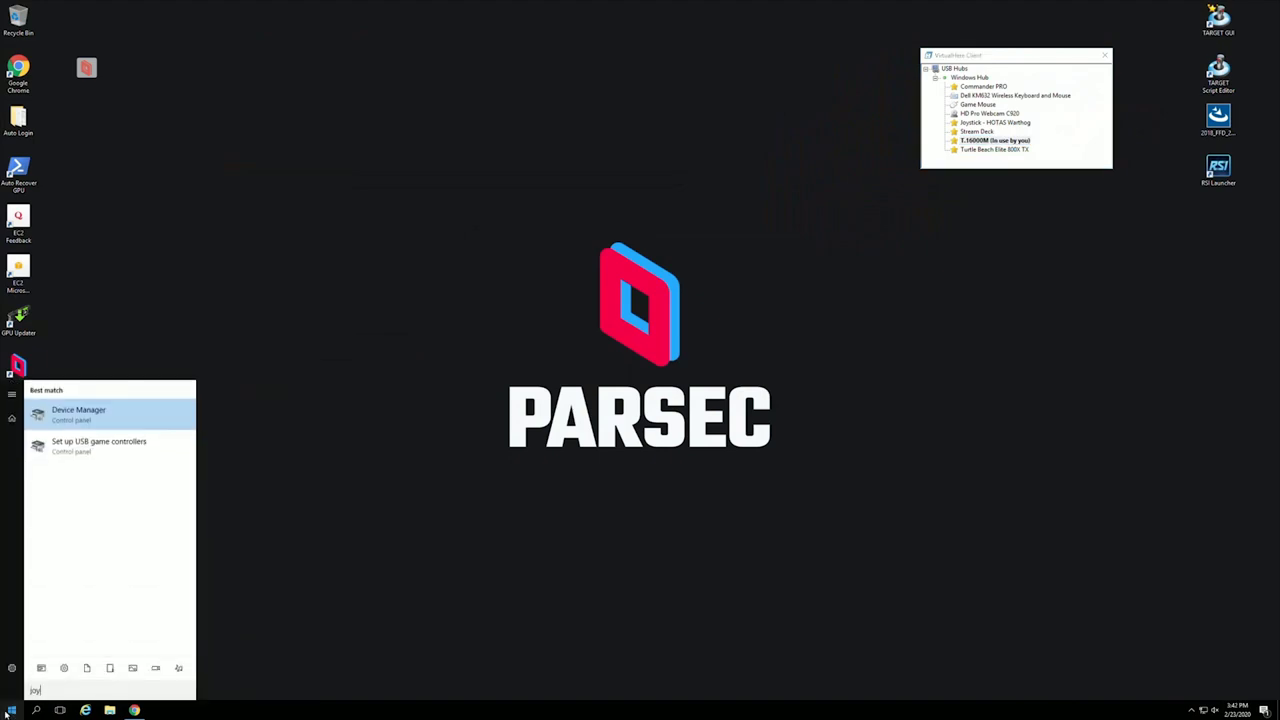
{"action": "left_click", "coordinate": [130, 447]}
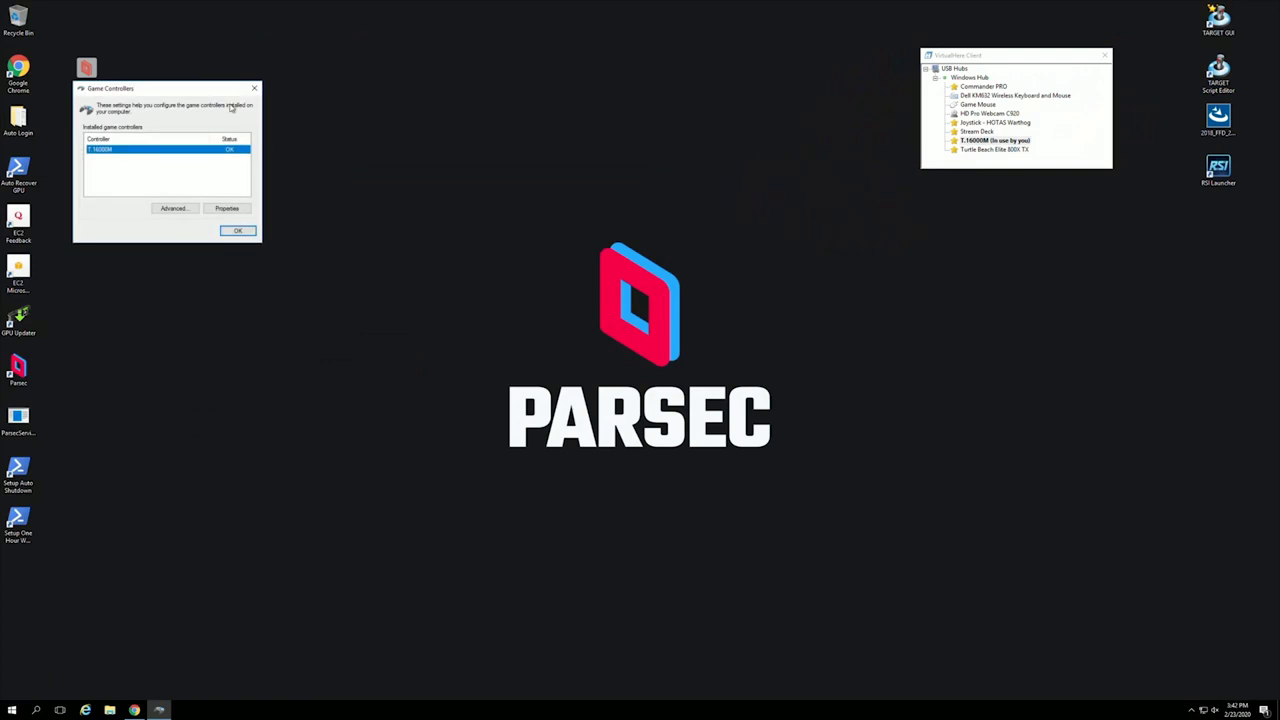
{"action": "left_click_drag", "start_coordinate": [193, 92], "coordinate": [699, 49]}
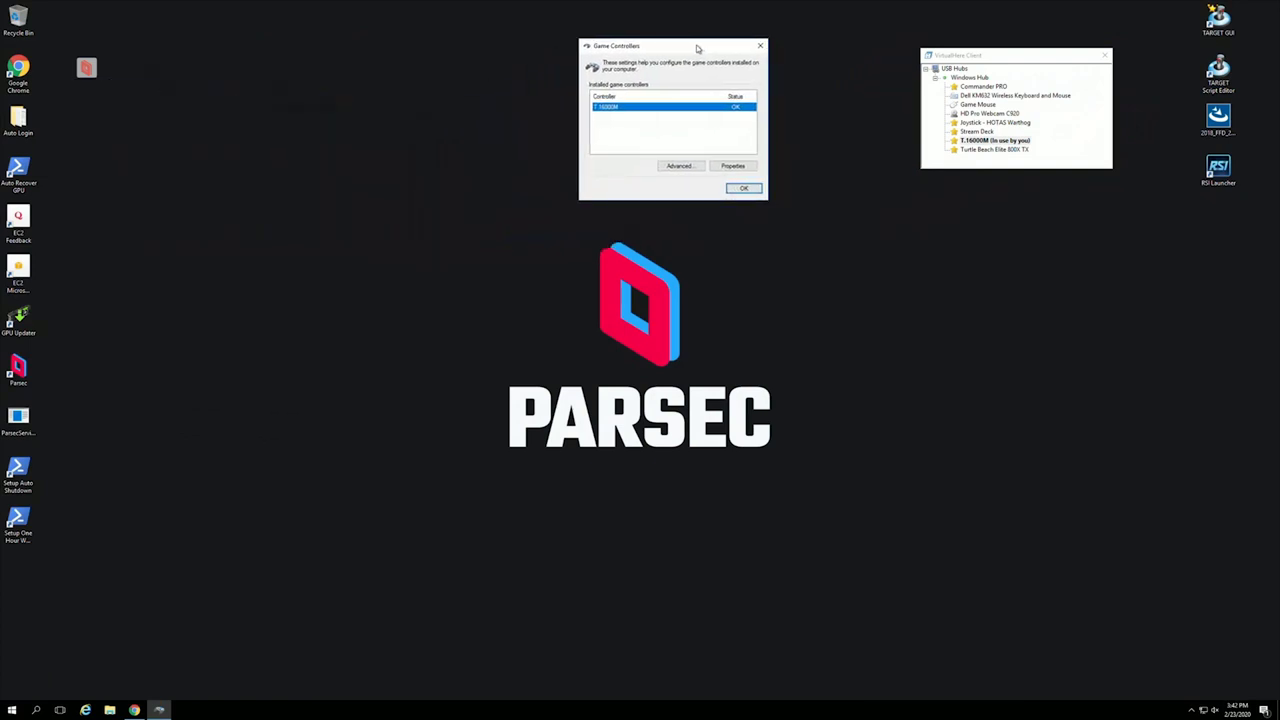
- Inspect the T.16000M properties' Settings and Test pages, then cancel without changes
{"action": "left_click", "coordinate": [733, 167]}
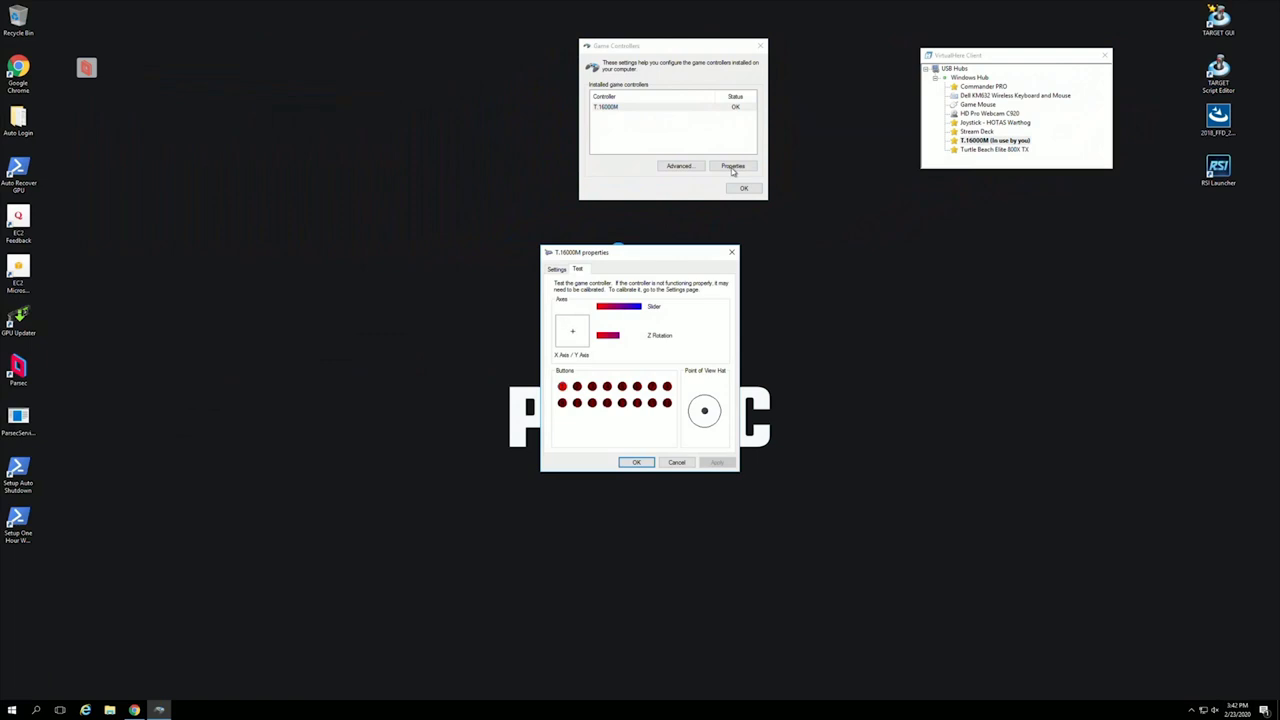
{"action": "left_click", "coordinate": [562, 270]}
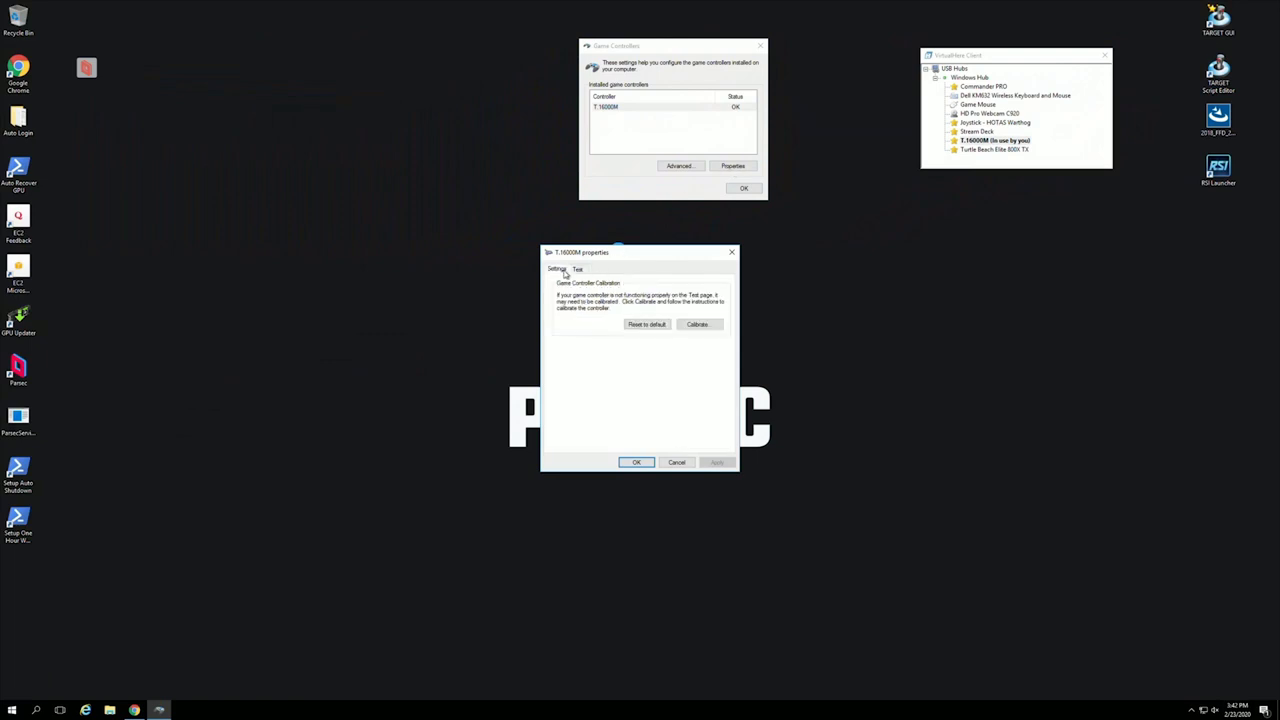
{"action": "left_click", "coordinate": [578, 270]}
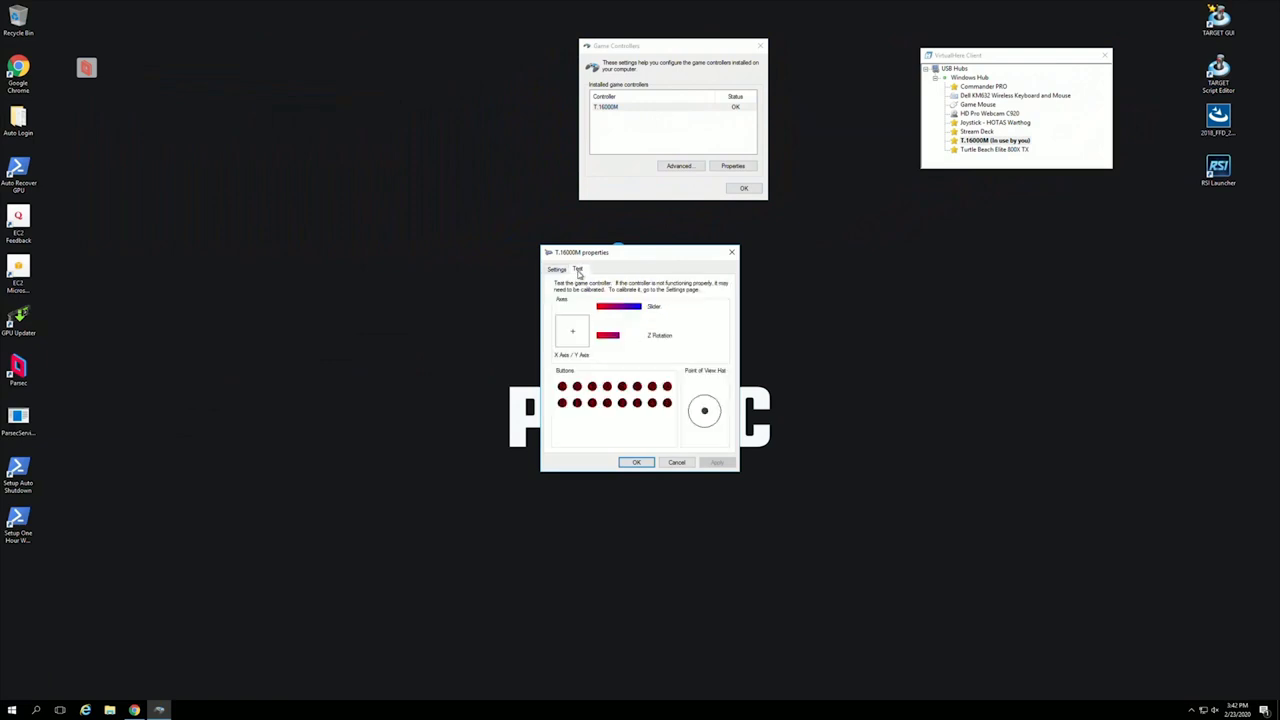
{"action": "left_click", "coordinate": [678, 463]}
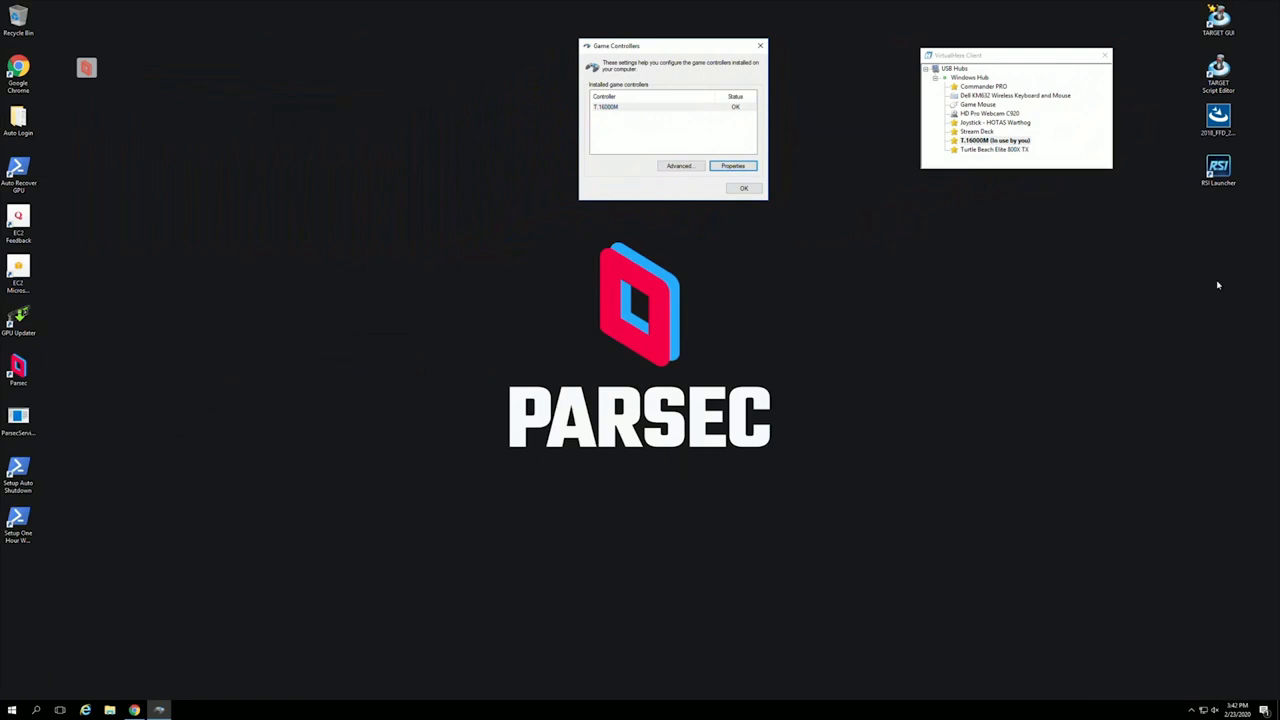
- Reopen Game Controllers via joy.cpl, view the T.16000M test page, then close both windows
{"action": "left_click", "coordinate": [760, 45]}
{"action": "left_click", "coordinate": [12, 710]}
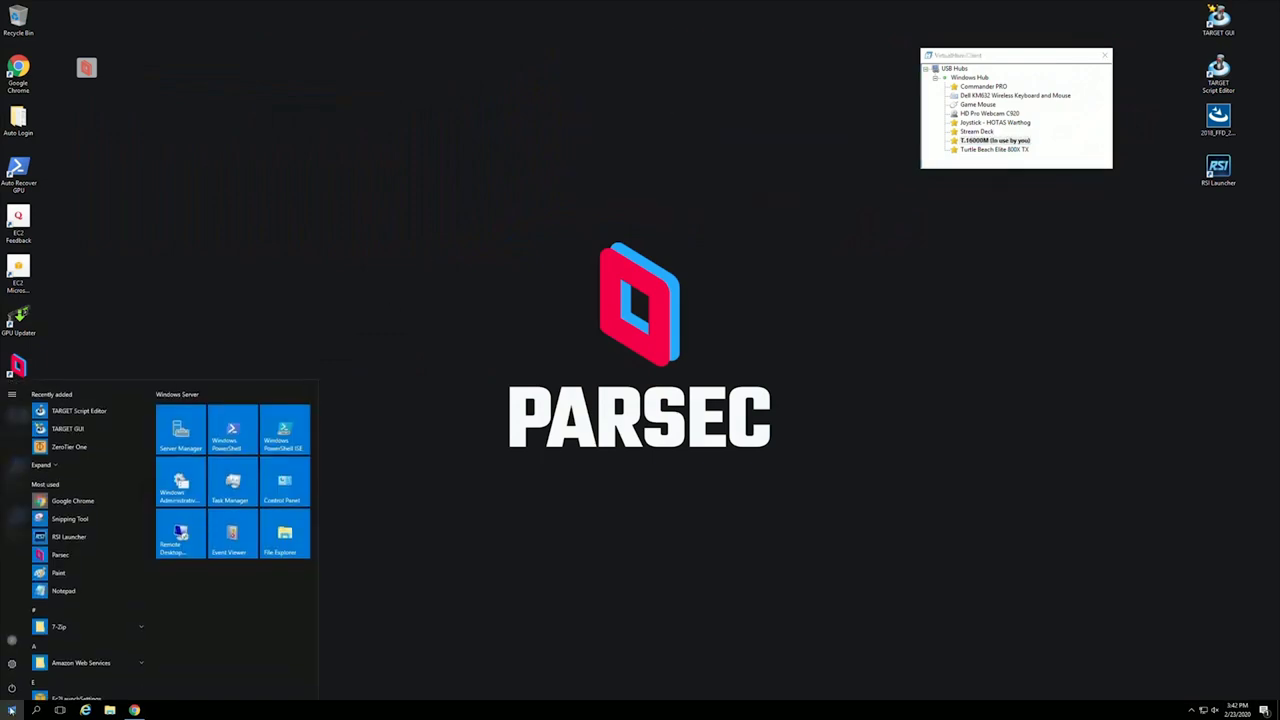
{"action": "type", "text": "joy"}
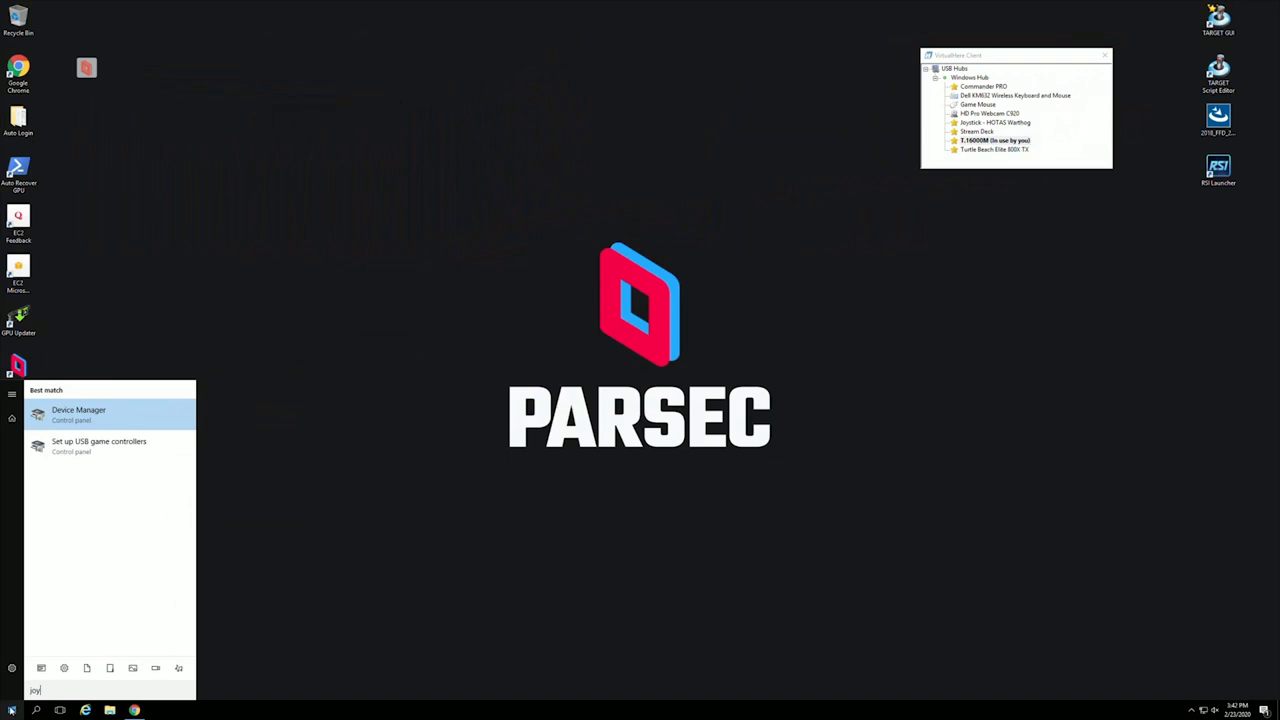
{"action": "type", "text": ".cpl"}
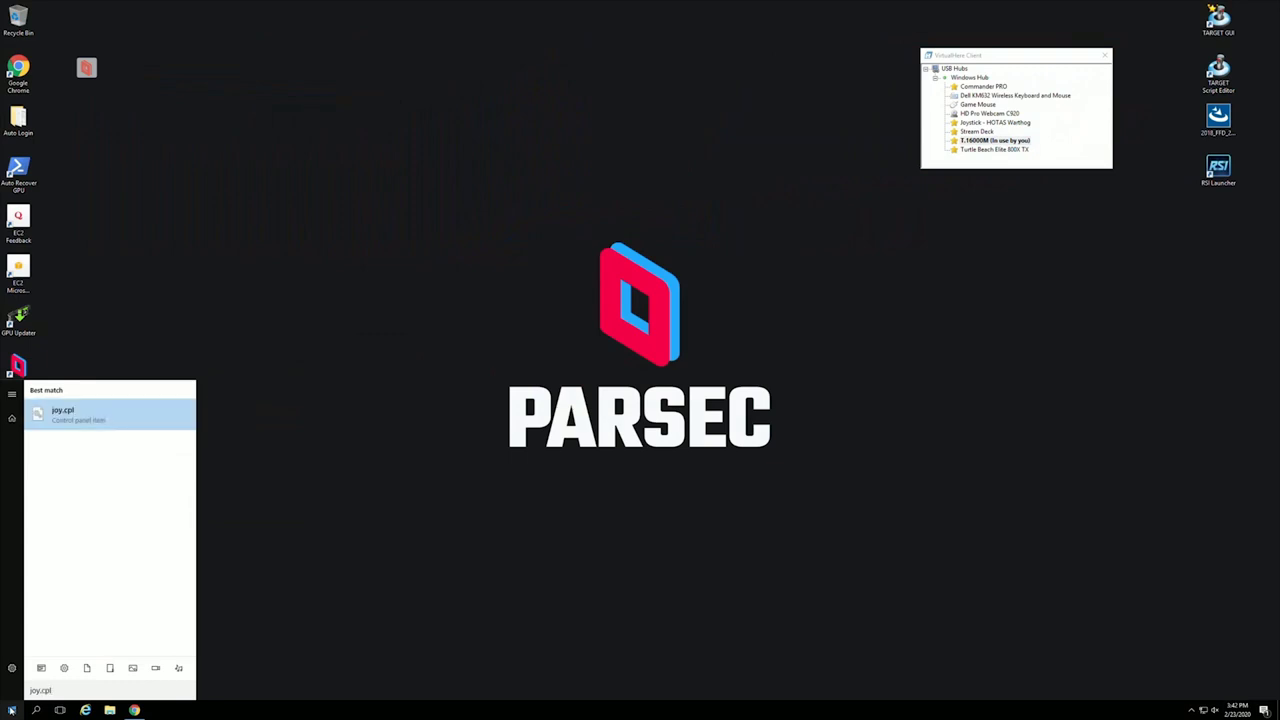
{"action": "left_click", "coordinate": [88, 416]}
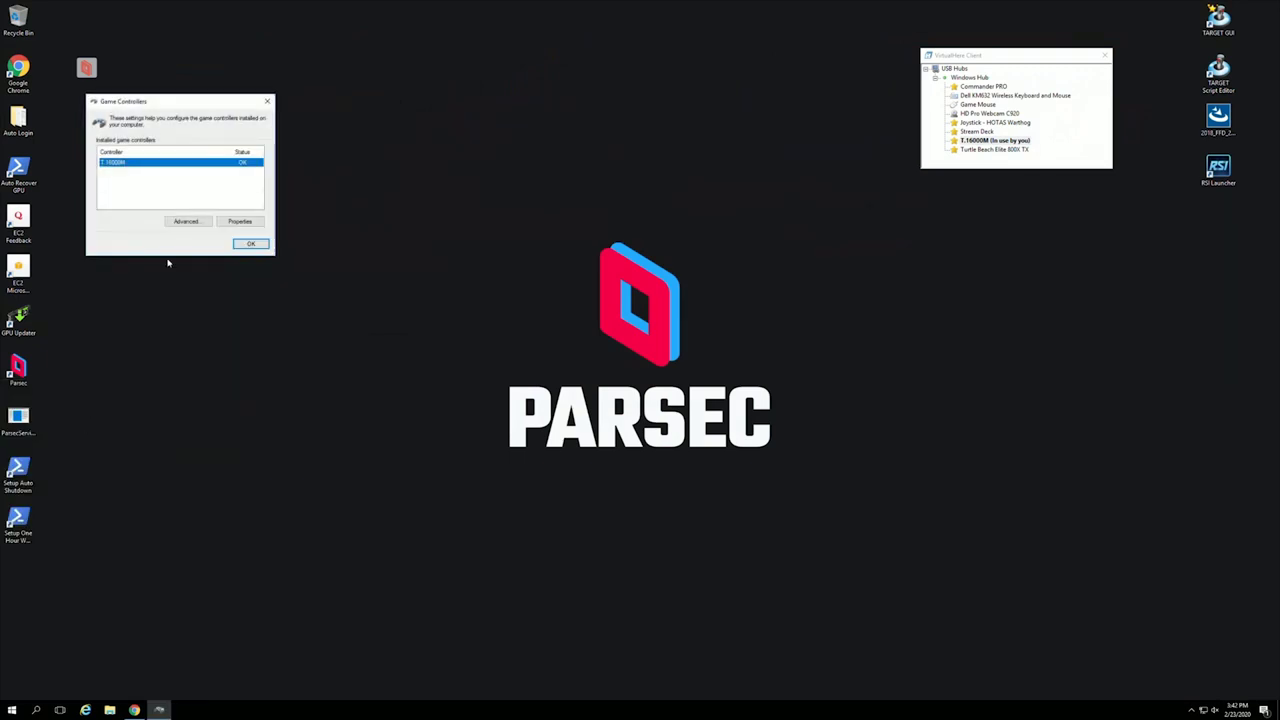
{"action": "left_click", "coordinate": [240, 221]}
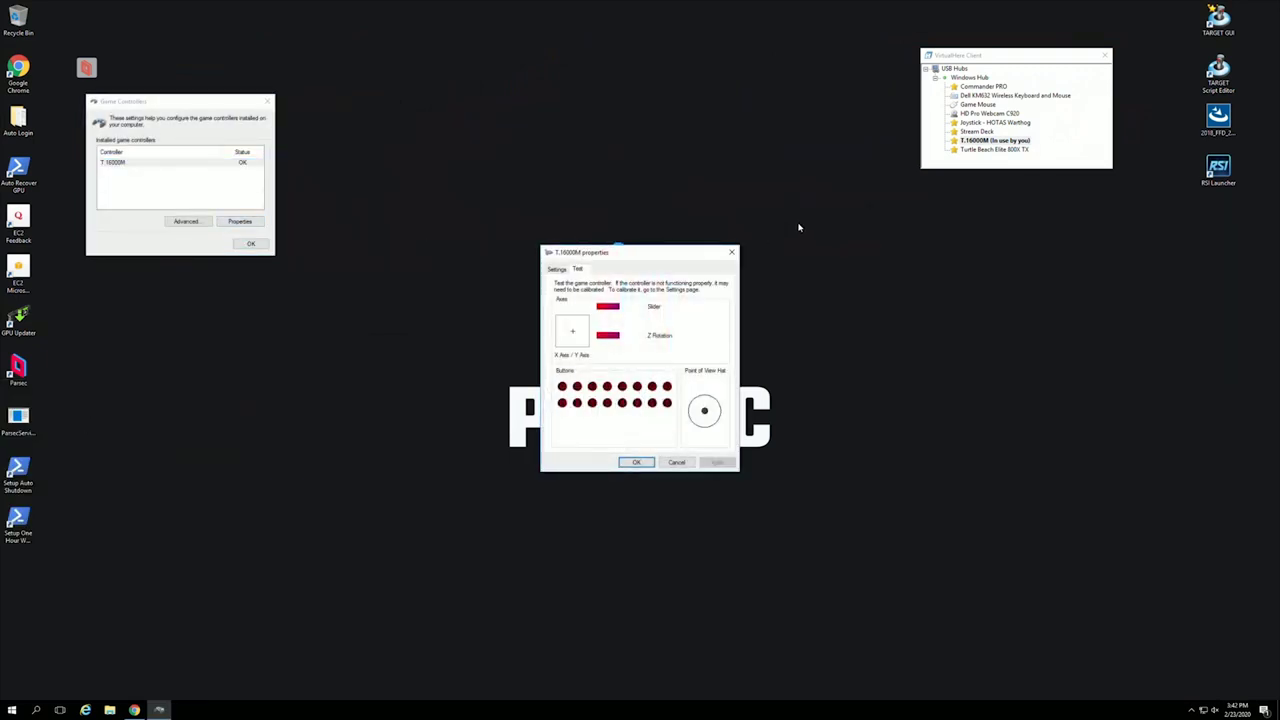
{"action": "left_click", "coordinate": [731, 252]}
{"action": "left_click", "coordinate": [268, 101]}
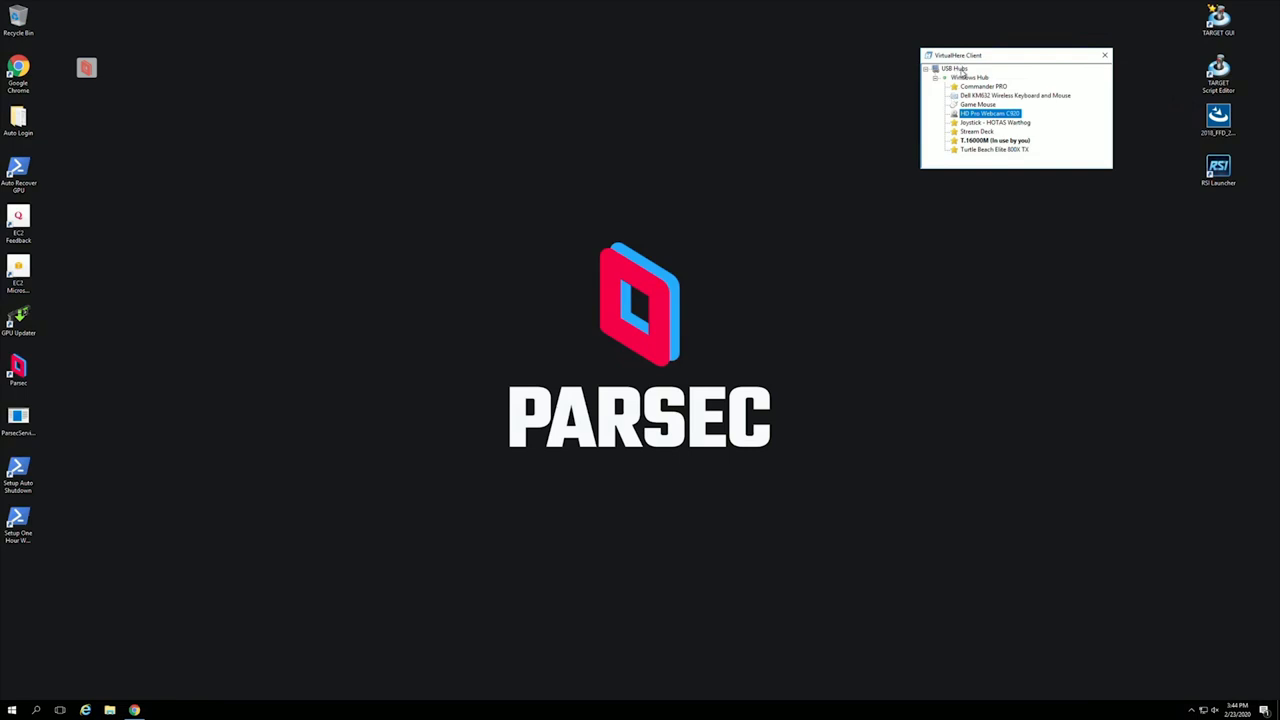
- Open the Current Licences window from the USB Hubs context menu
{"action": "right_click", "coordinate": [962, 69]}
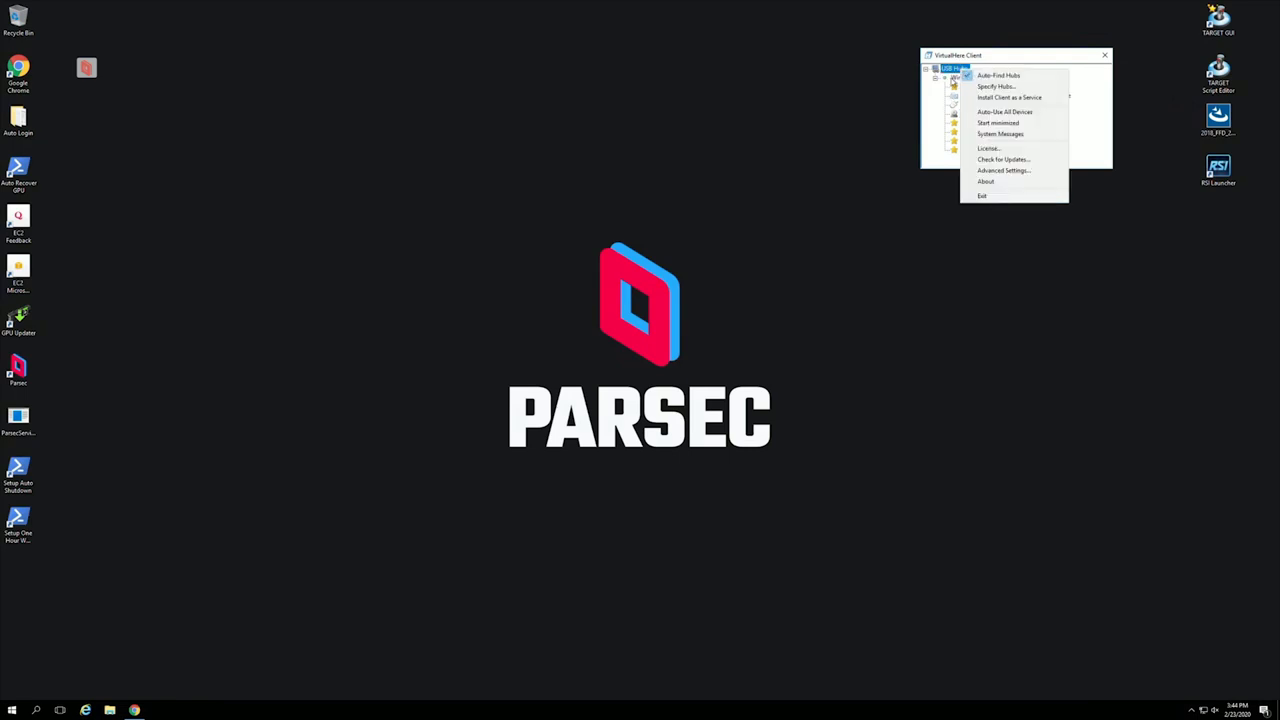
{"action": "right_click", "coordinate": [953, 77]}
{"action": "right_click", "coordinate": [954, 69]}
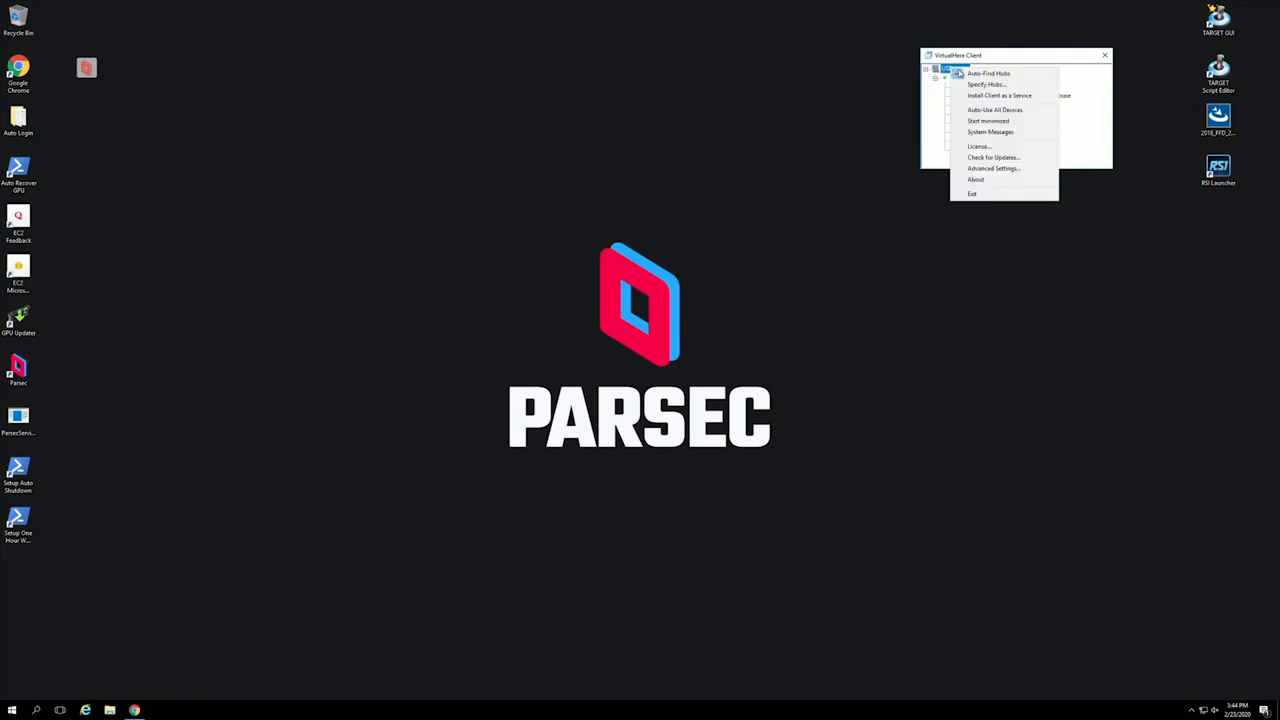
{"action": "left_click", "coordinate": [990, 147]}
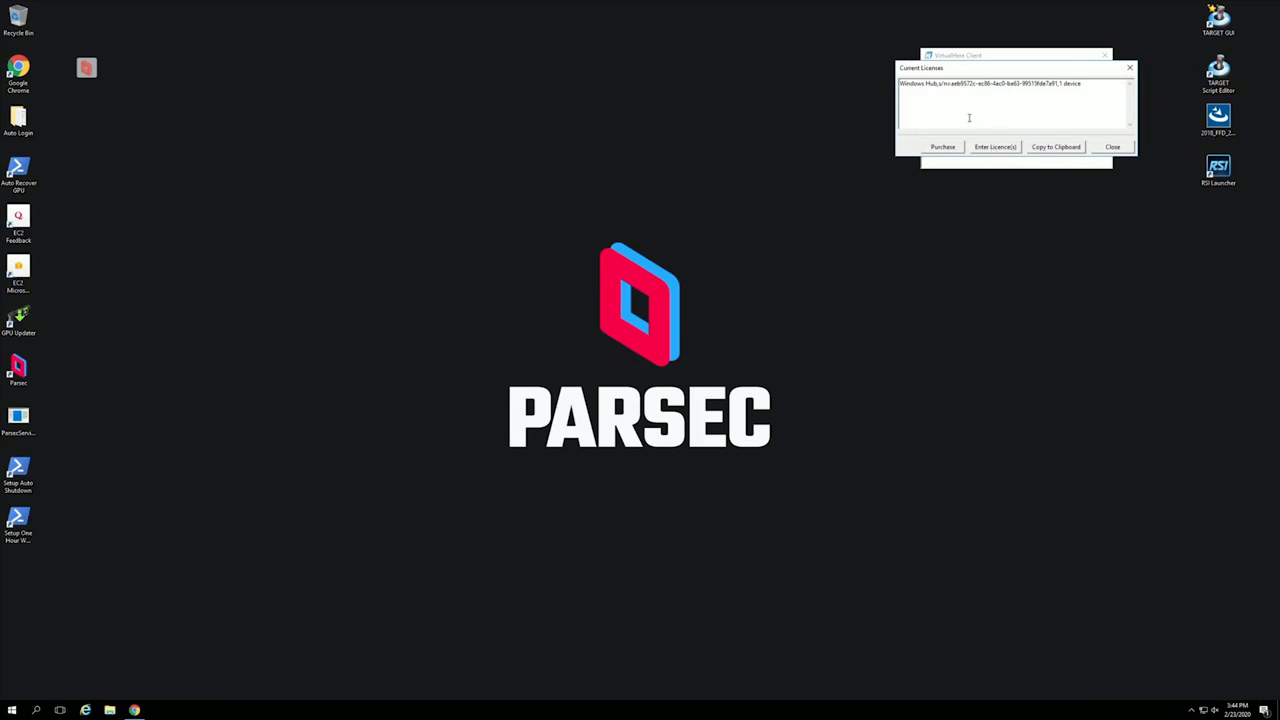
- Move the licence window below the hub list and select the serial part of the Windows Hub licence string
{"action": "left_click_drag", "start_coordinate": [1089, 86], "coordinate": [876, 84]}
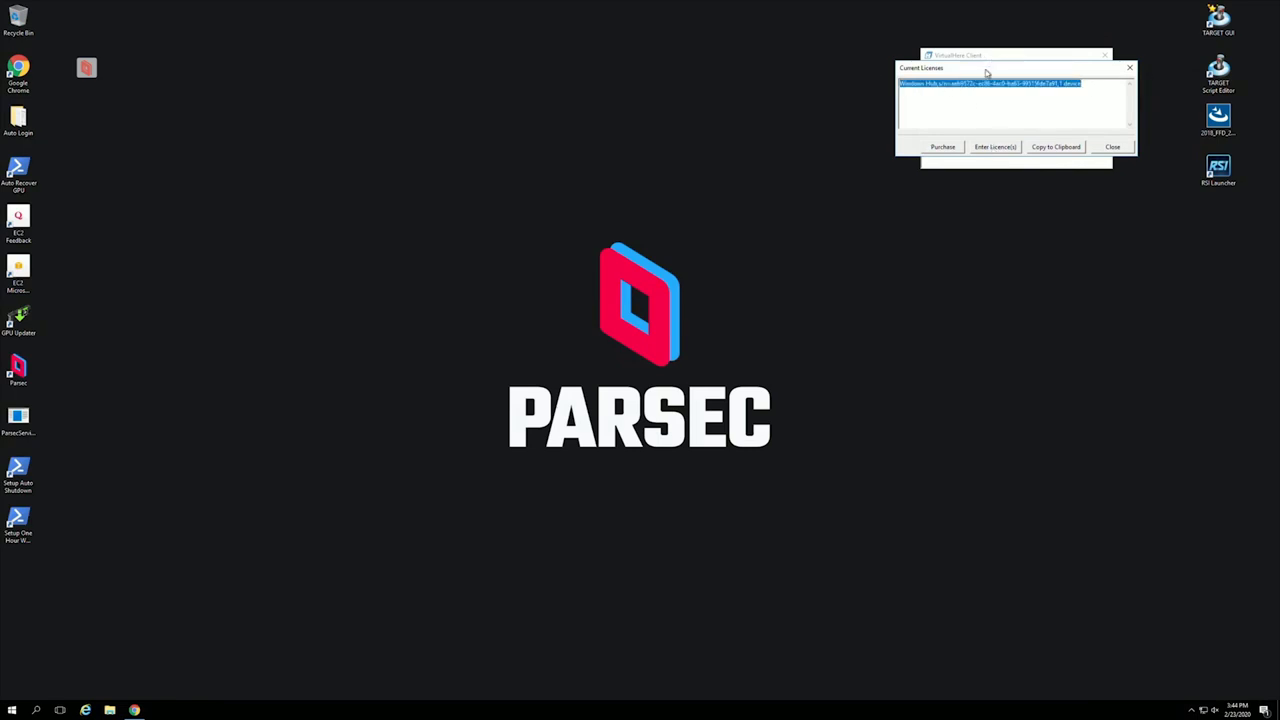
{"action": "left_click_drag", "start_coordinate": [986, 74], "coordinate": [991, 207]}
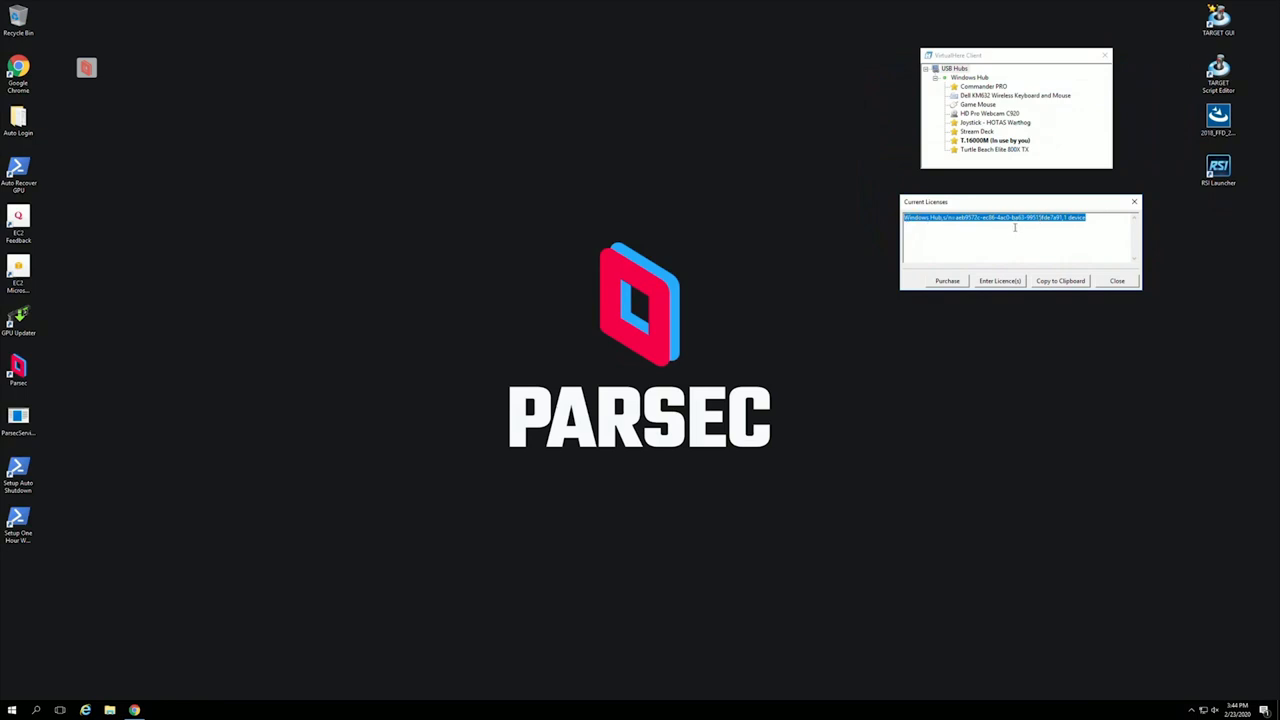
{"action": "left_click", "coordinate": [1091, 217]}
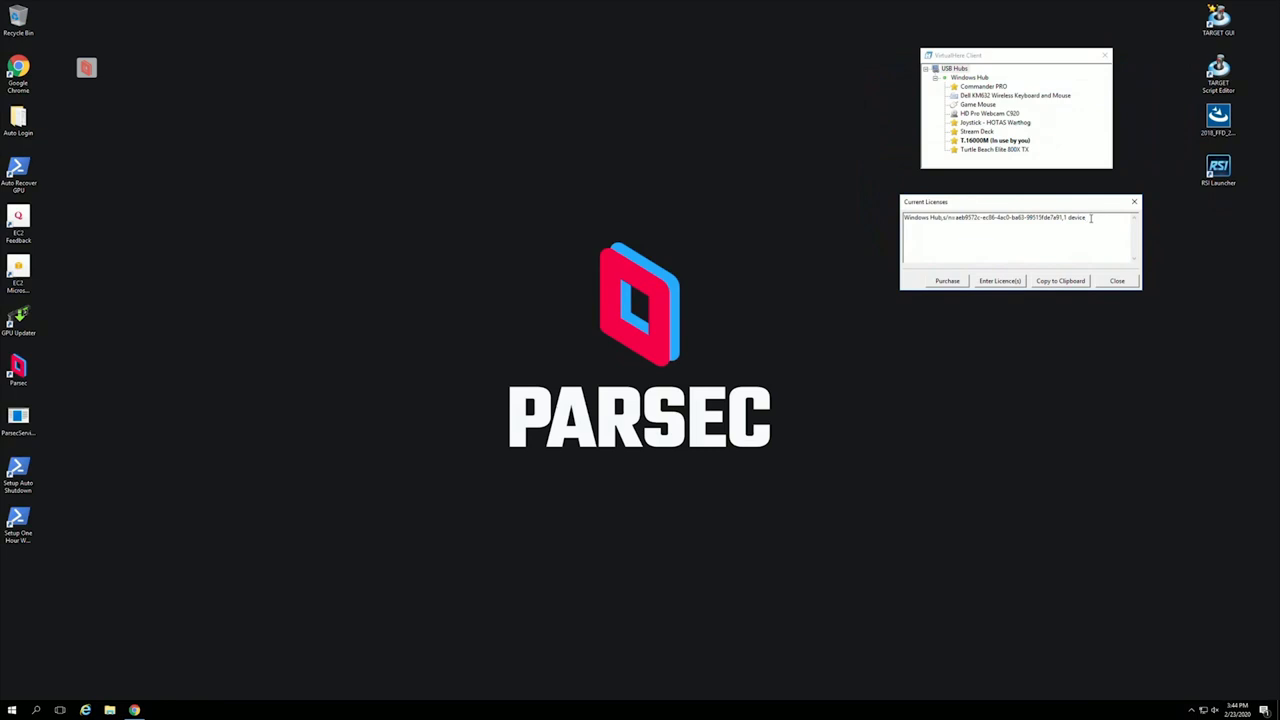
{"action": "left_click_drag", "start_coordinate": [953, 218], "coordinate": [1067, 218]}
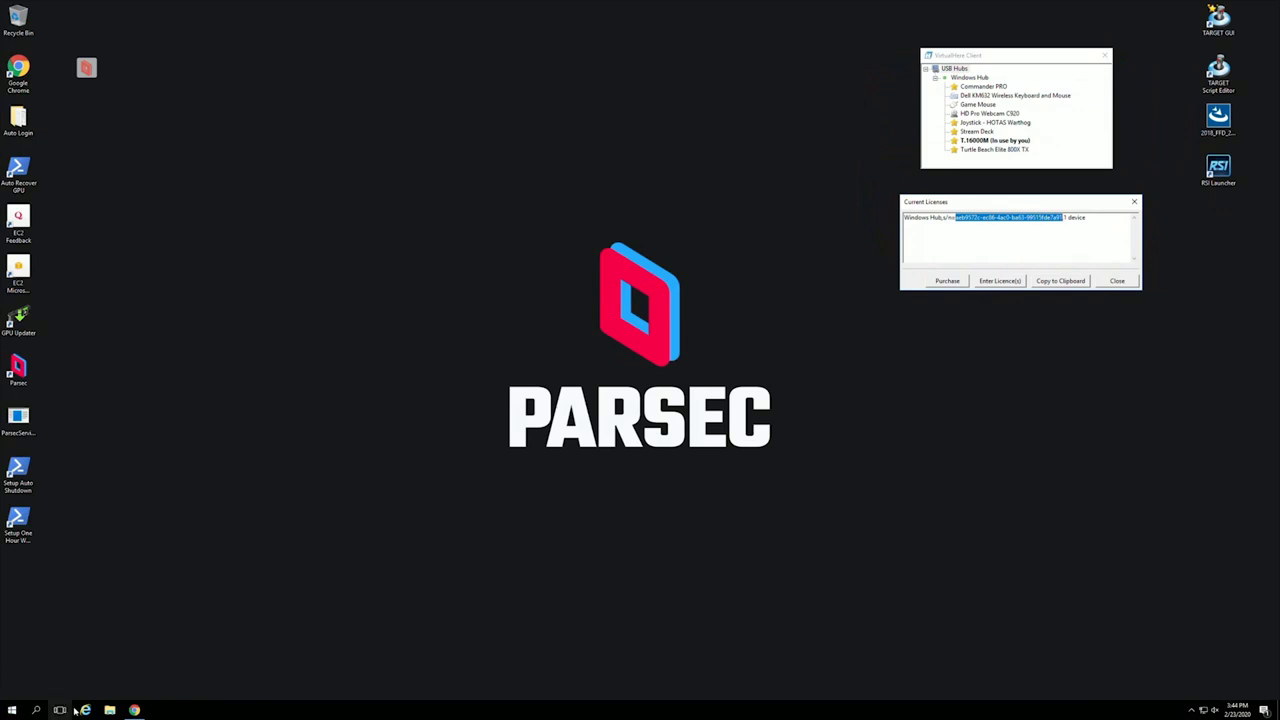
- Bring up the VirtualHere website in Chrome and go to its Purchase page
{"action": "left_click", "coordinate": [136, 710]}
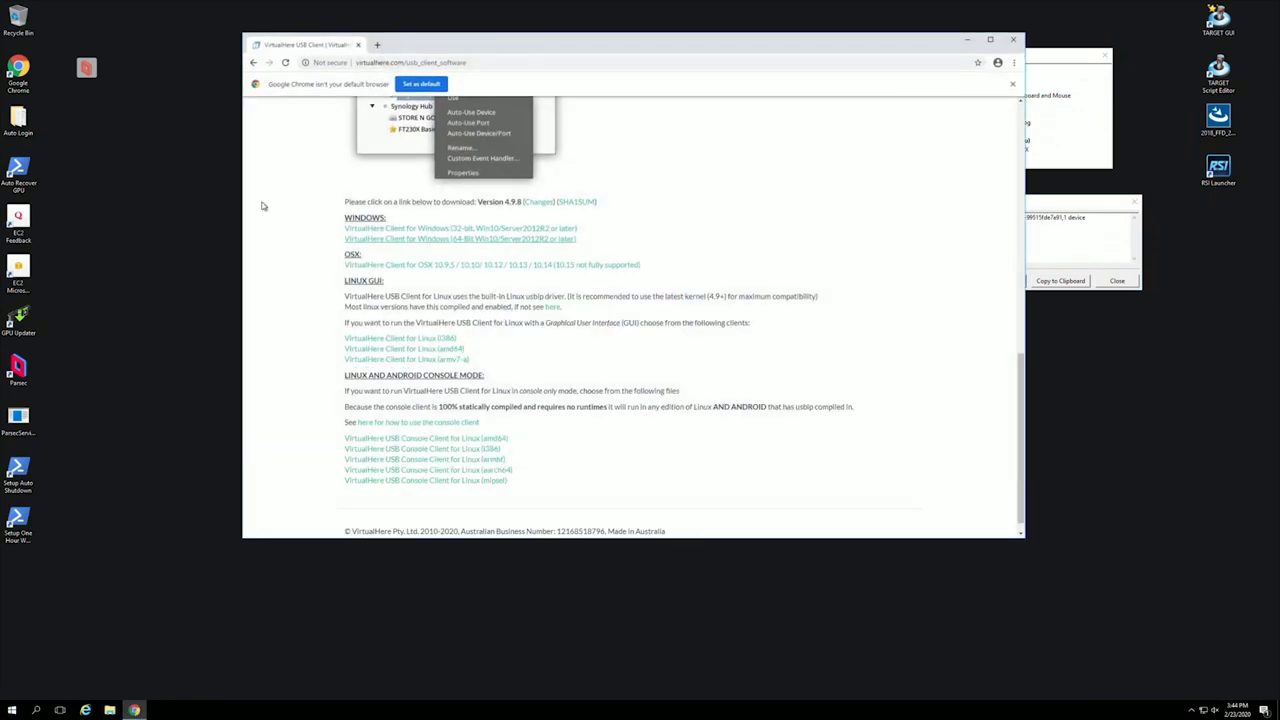
{"action": "scroll", "coordinate": [255, 198], "scroll_direction": "up", "scroll_amount": 4}
{"action": "scroll", "coordinate": [251, 194], "scroll_direction": "up", "scroll_amount": 5}
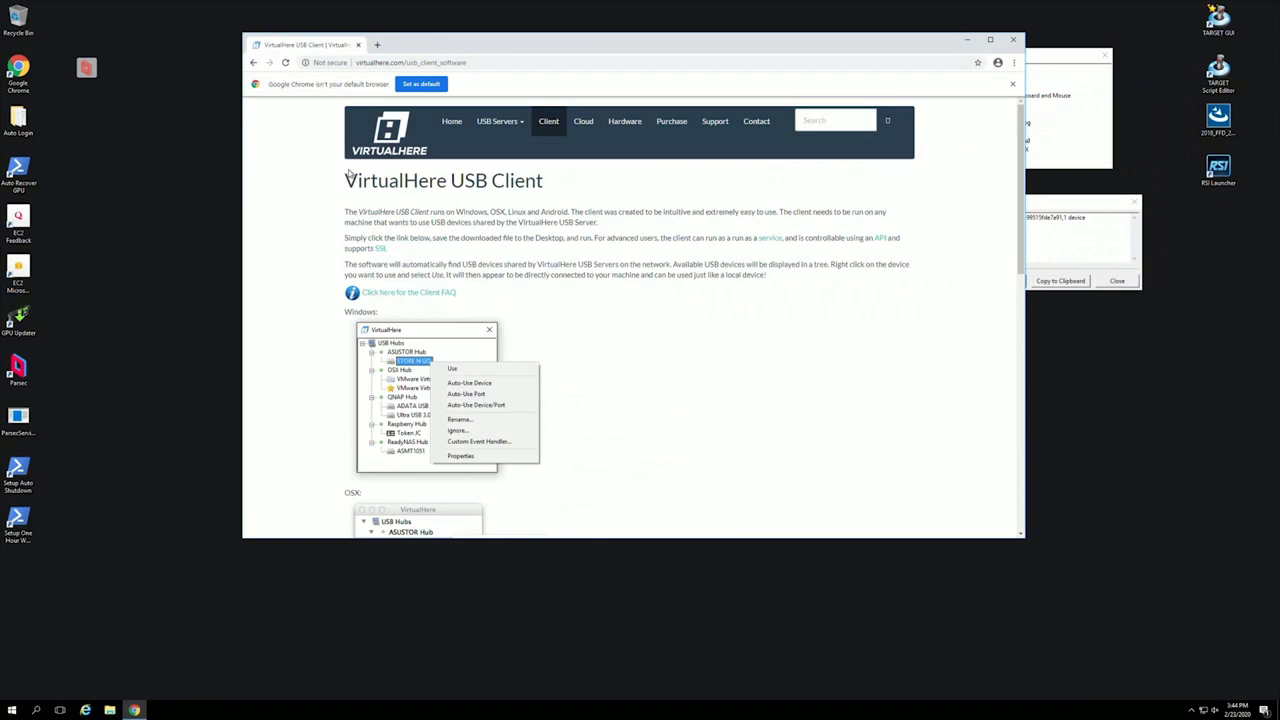
{"action": "left_click", "coordinate": [665, 124]}
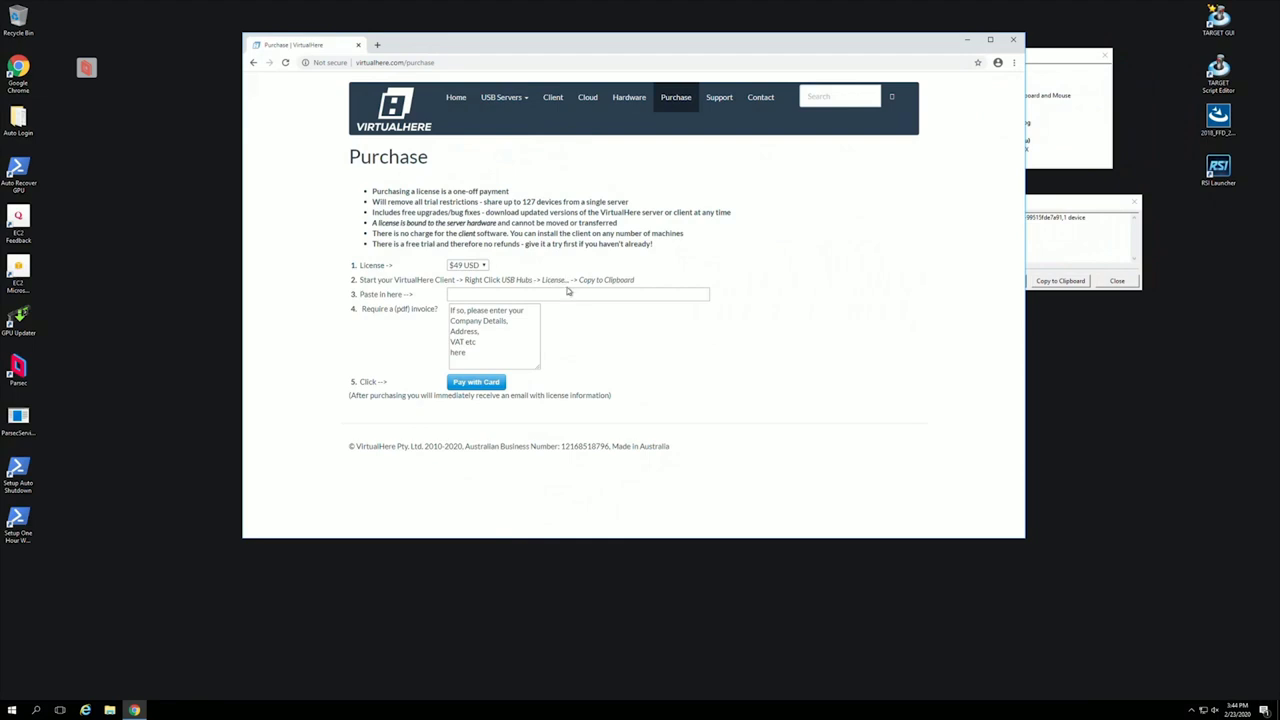
- Copy the hub licence string into the purchase form's licence field, keeping the $49 USD licence
{"action": "left_click", "coordinate": [1070, 225]}
{"action": "left_click", "coordinate": [1068, 283]}
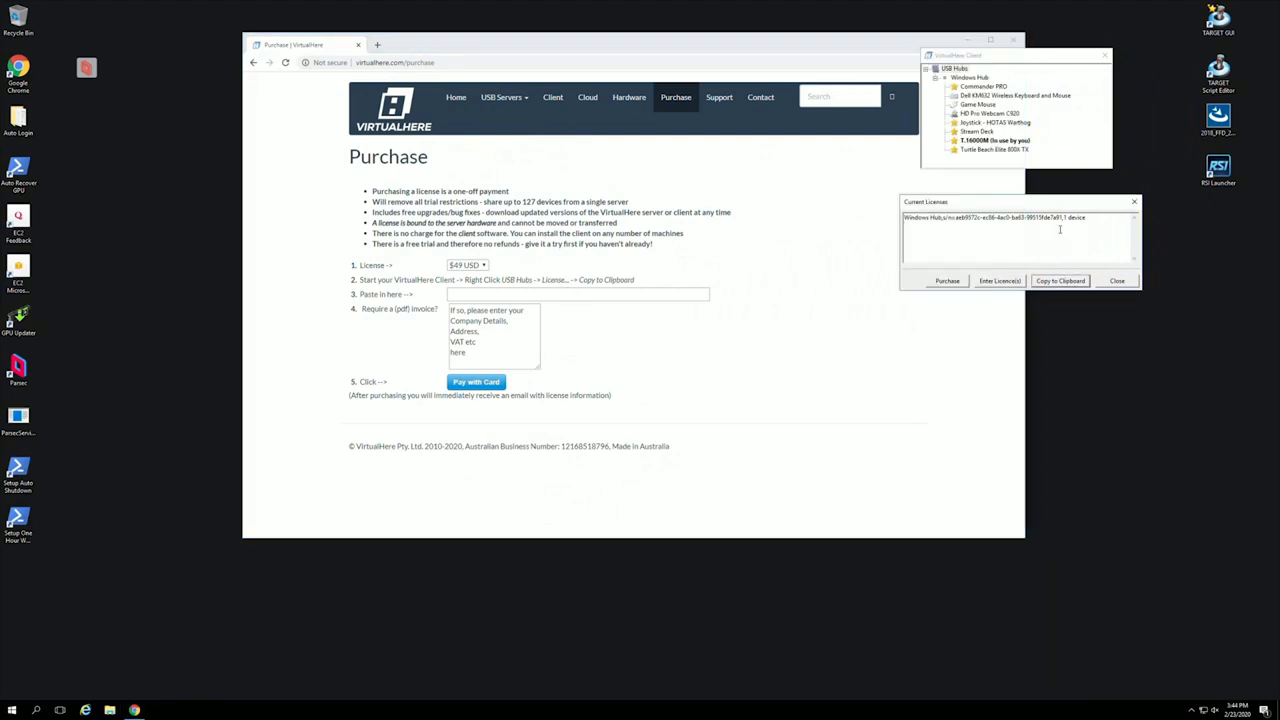
{"action": "right_click", "coordinate": [538, 294]}
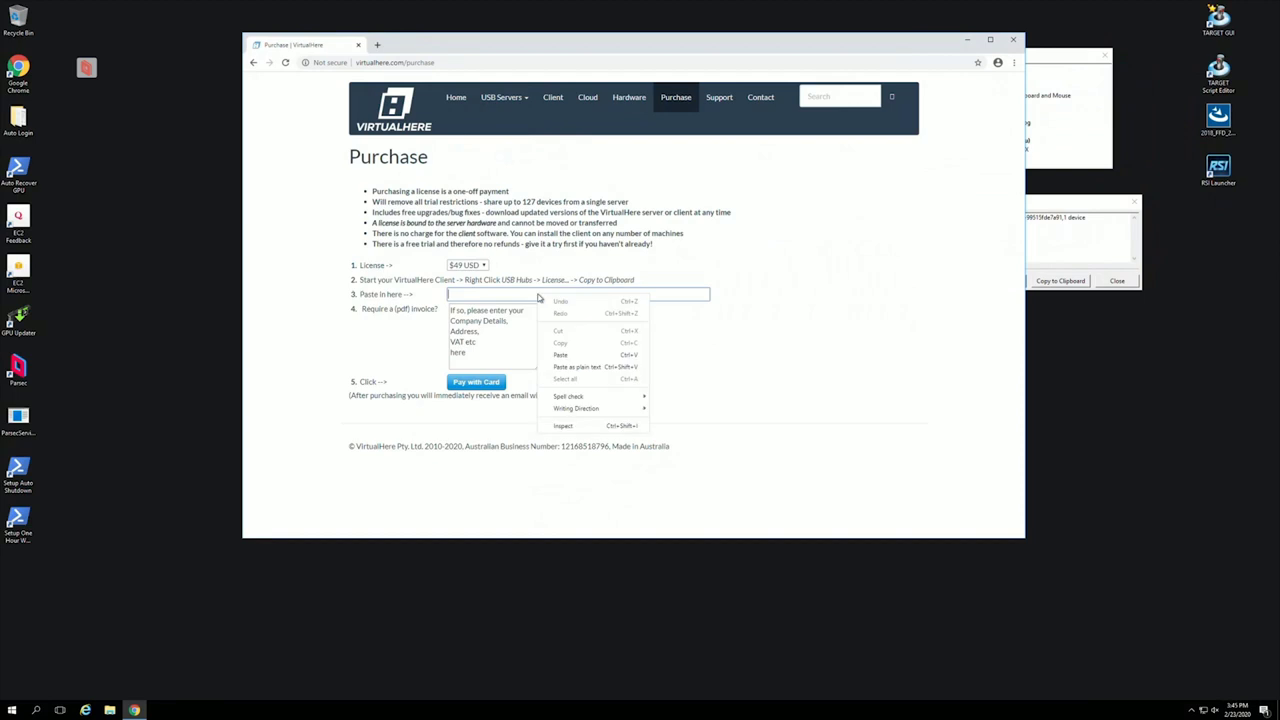
{"action": "left_click", "coordinate": [571, 360]}
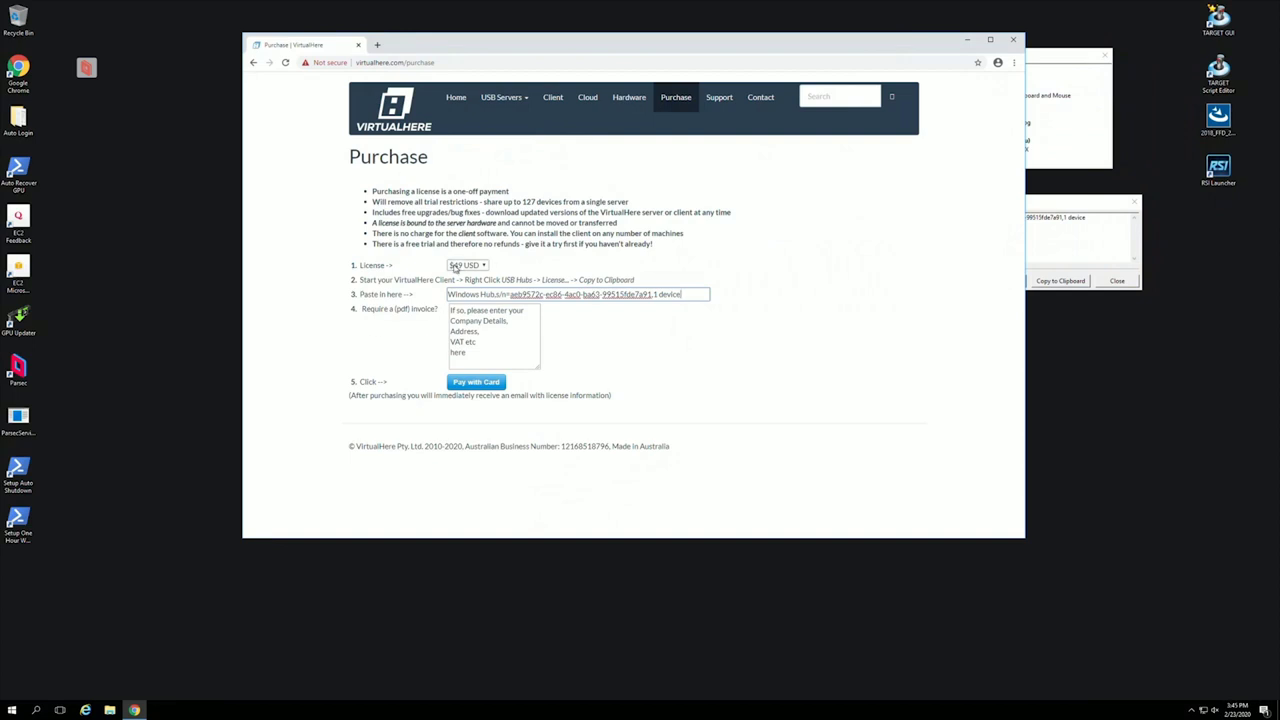
{"action": "left_click", "coordinate": [464, 266]}
{"action": "left_click", "coordinate": [464, 270]}
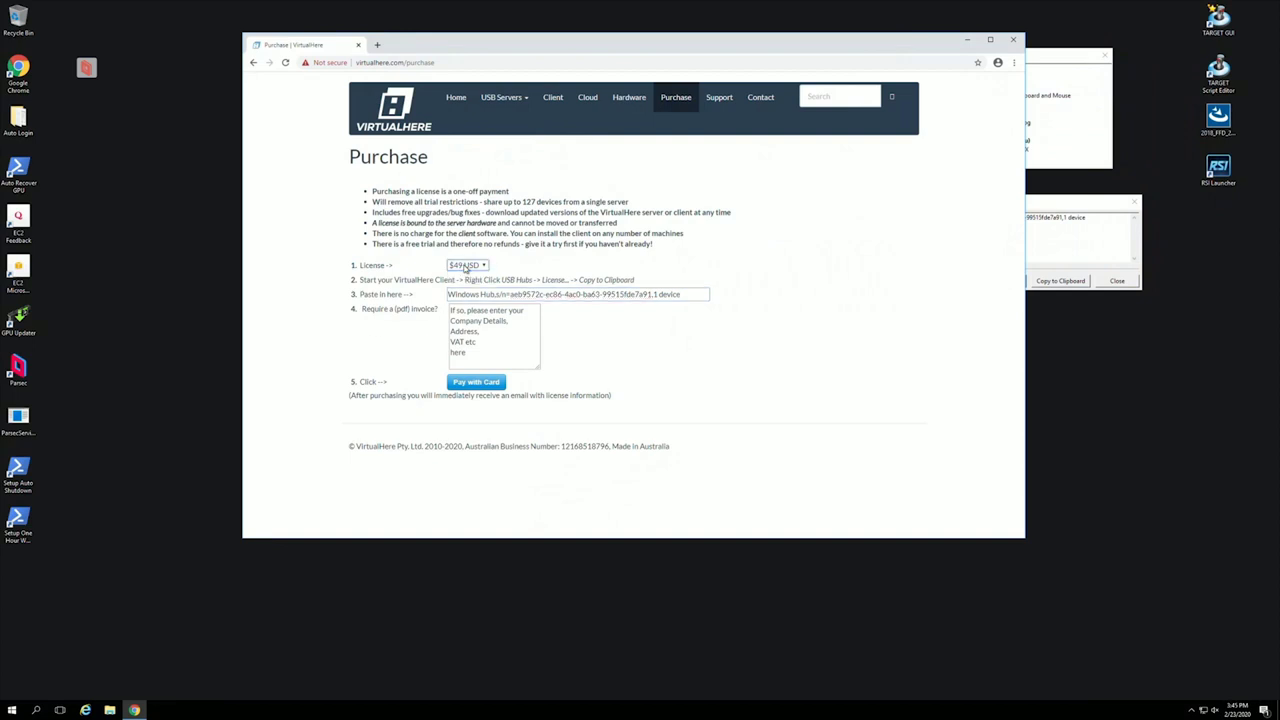
{"action": "left_click", "coordinate": [607, 344]}
- Close Chrome, cancel the Enter Licence form, and close Current Licences, leaving the hub list with T.16000M
{"action": "left_click", "coordinate": [1013, 42]}
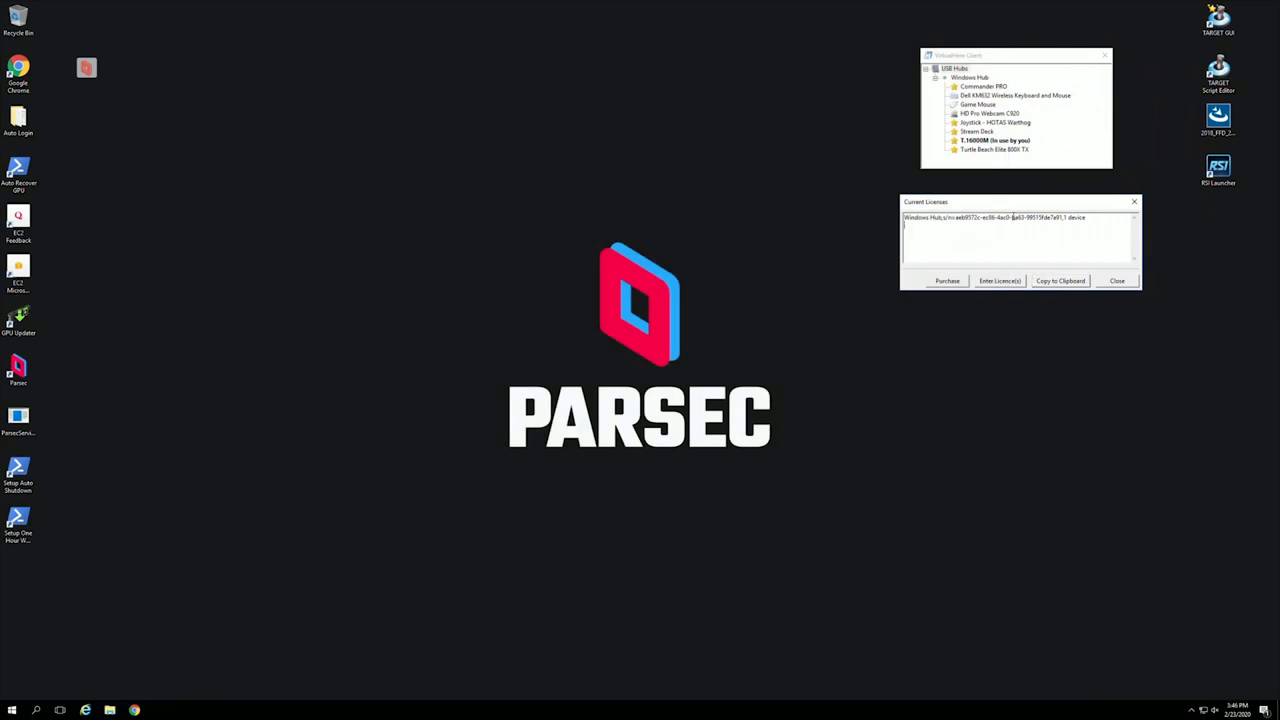
{"action": "left_click", "coordinate": [1000, 281]}
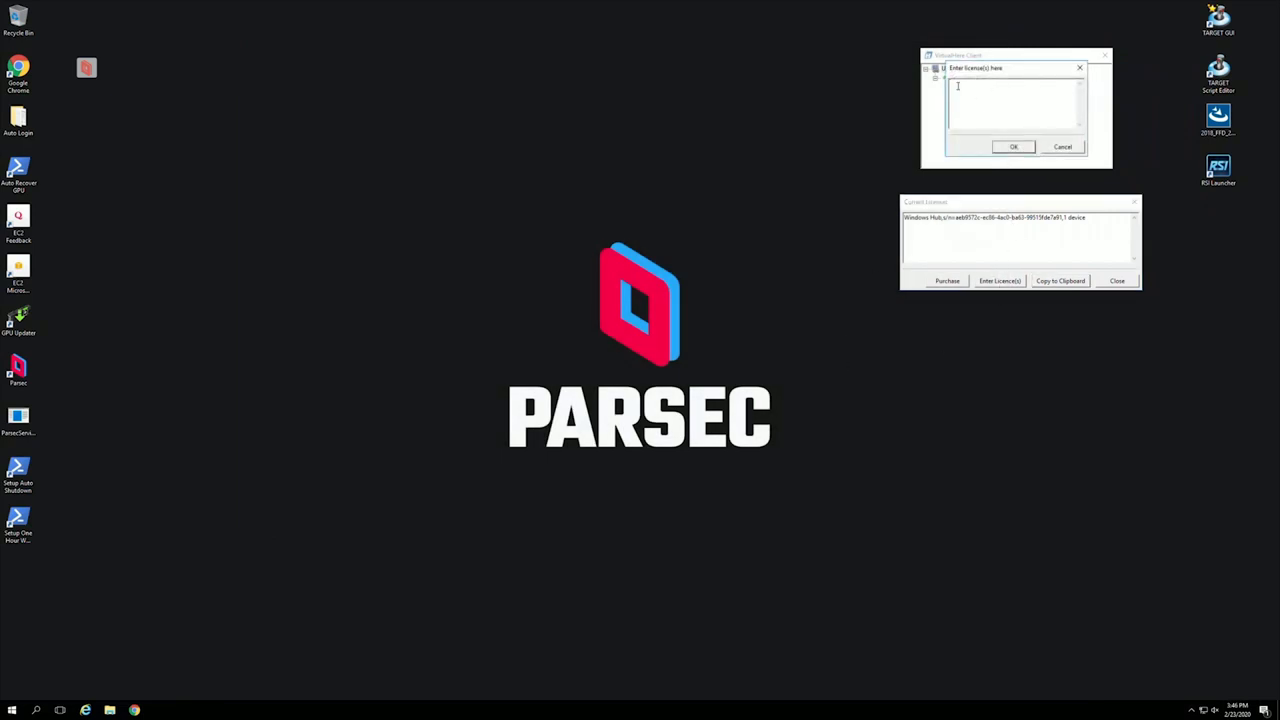
{"action": "left_click", "coordinate": [1070, 148]}
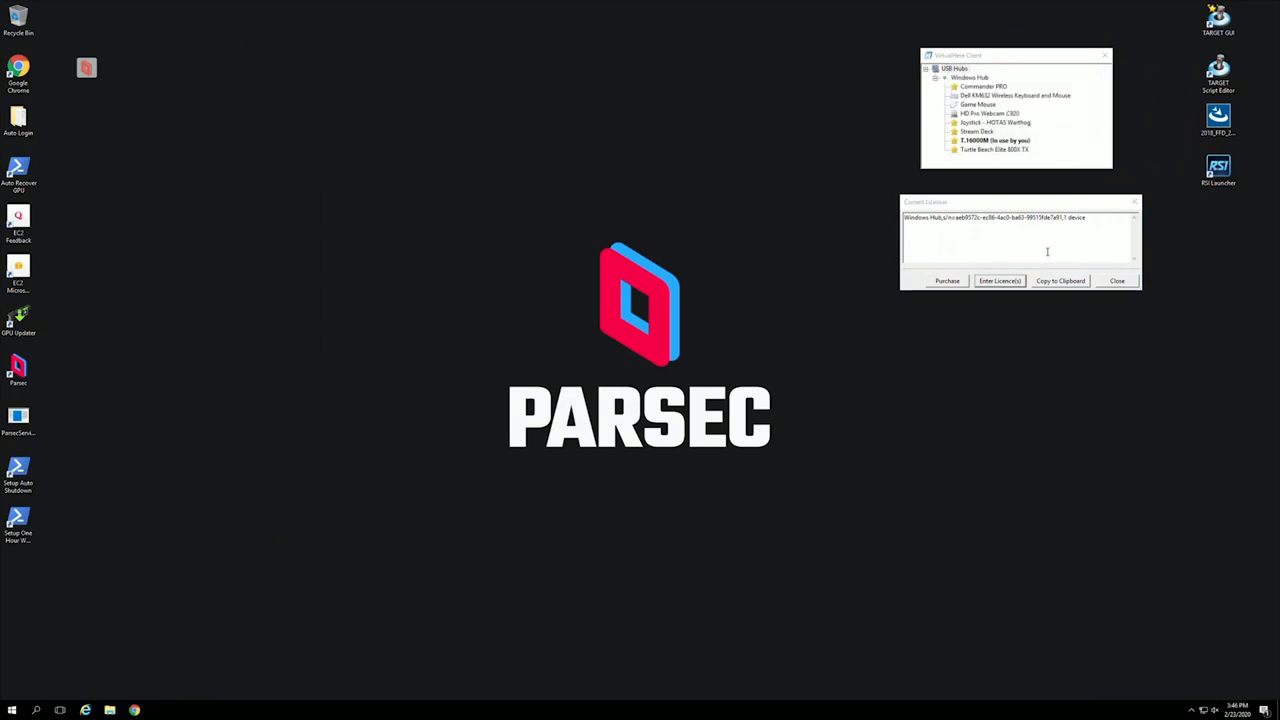
{"action": "left_click", "coordinate": [1134, 203]}
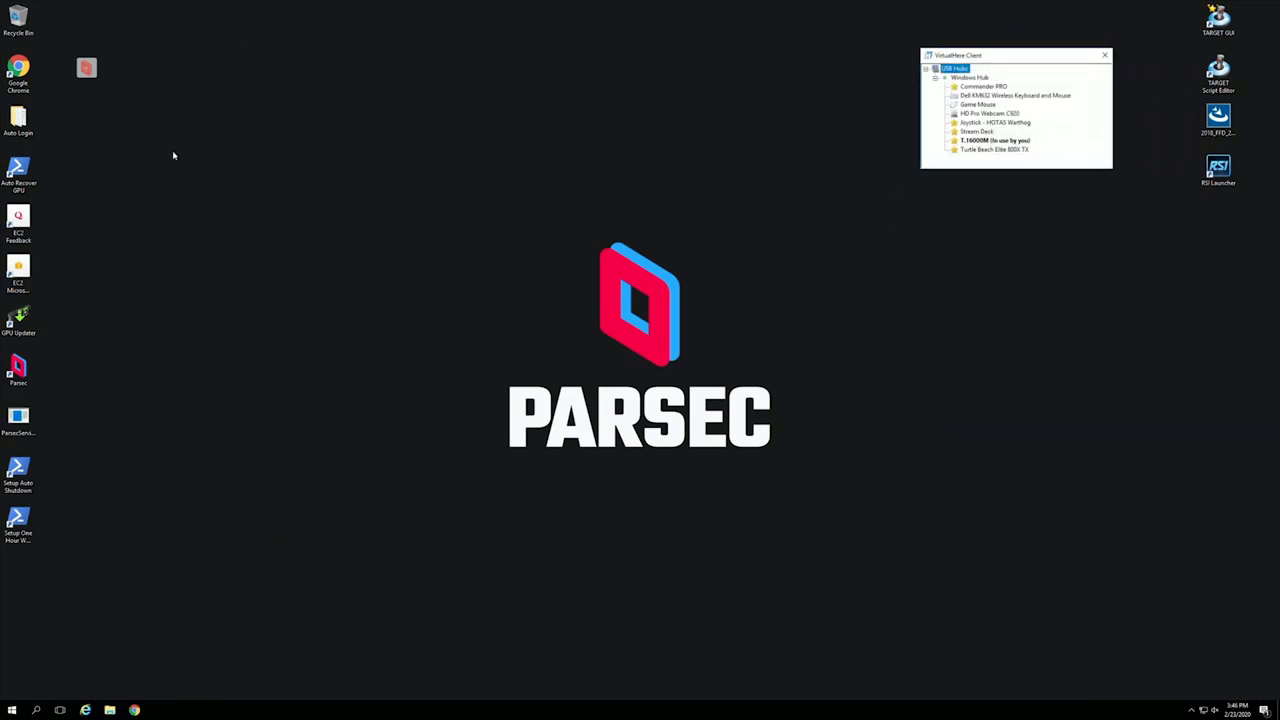